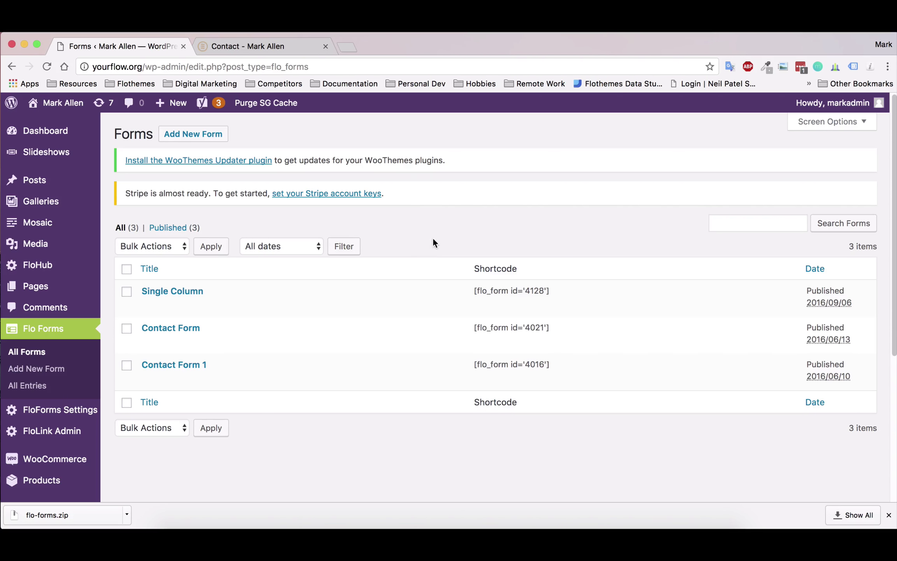
- Create a new Flo Forms form and title it 'Contact'
left_click(189, 135)
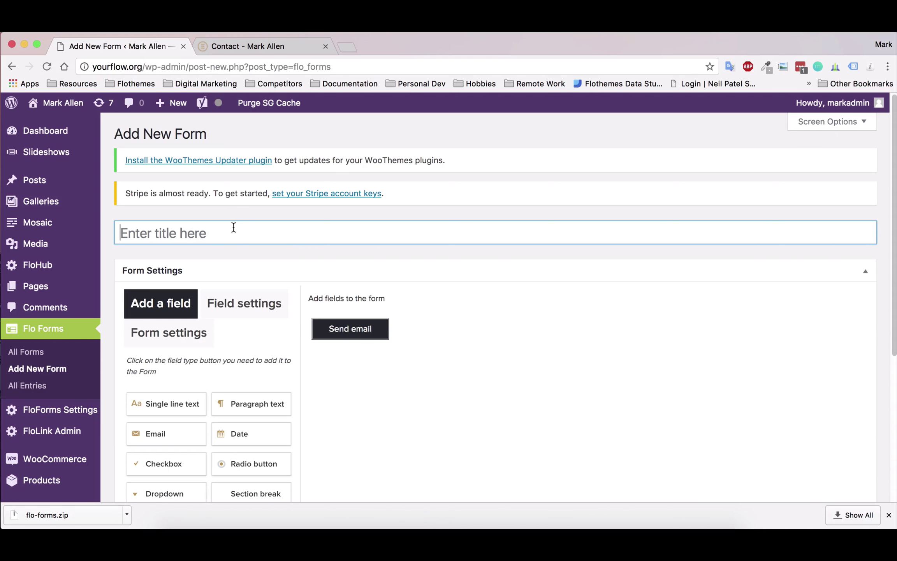
type("Contact")
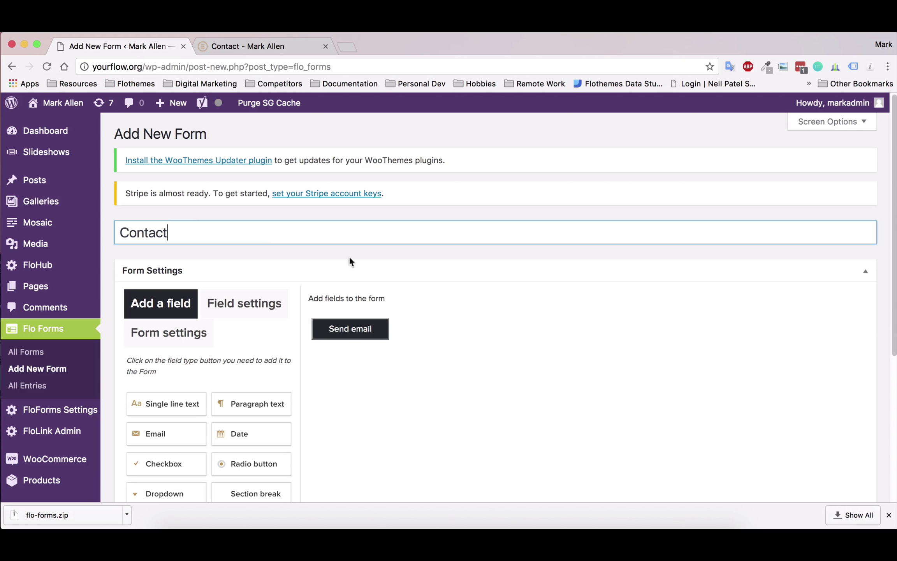
left_click(352, 251)
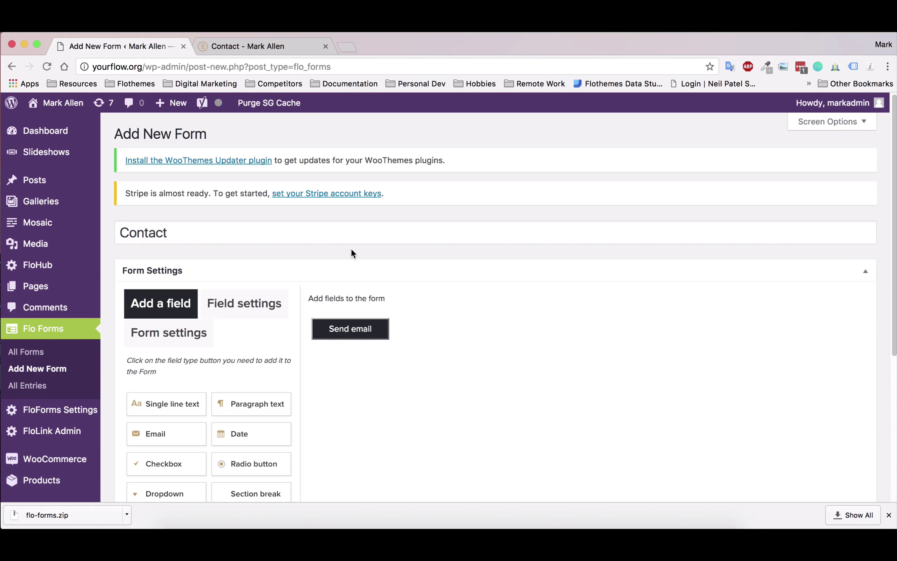
left_click(167, 404)
left_click(167, 434)
left_click(166, 403)
left_click(251, 433)
left_click(166, 463)
left_click(251, 464)
left_click(167, 493)
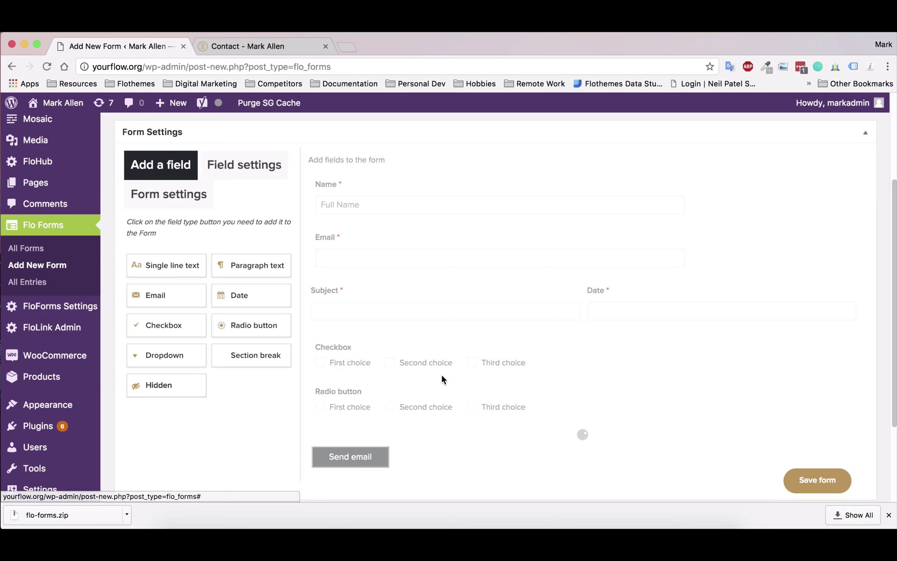
- Inspect the Dropdown field's Field settings in the Contact form builder
scroll(456, 370, "down", 5)
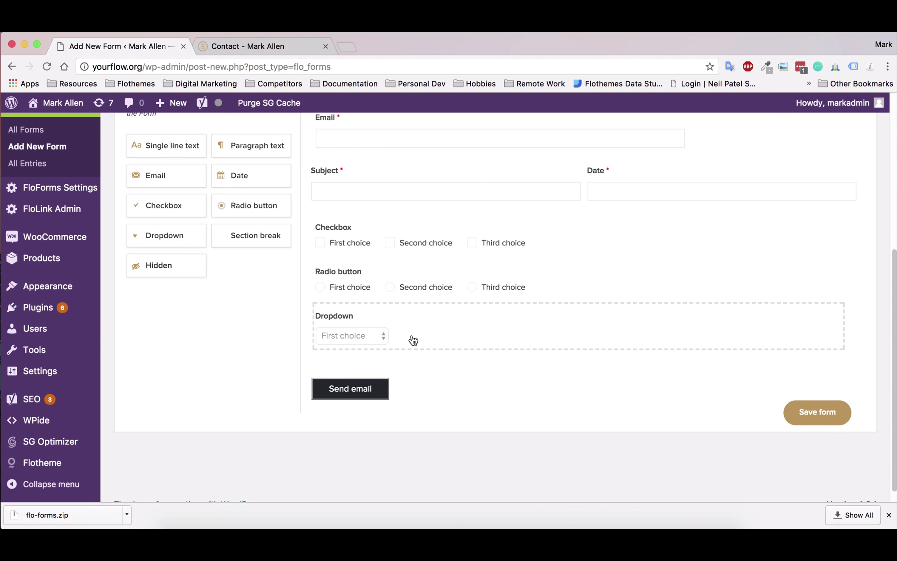
scroll(372, 333, "up", 1)
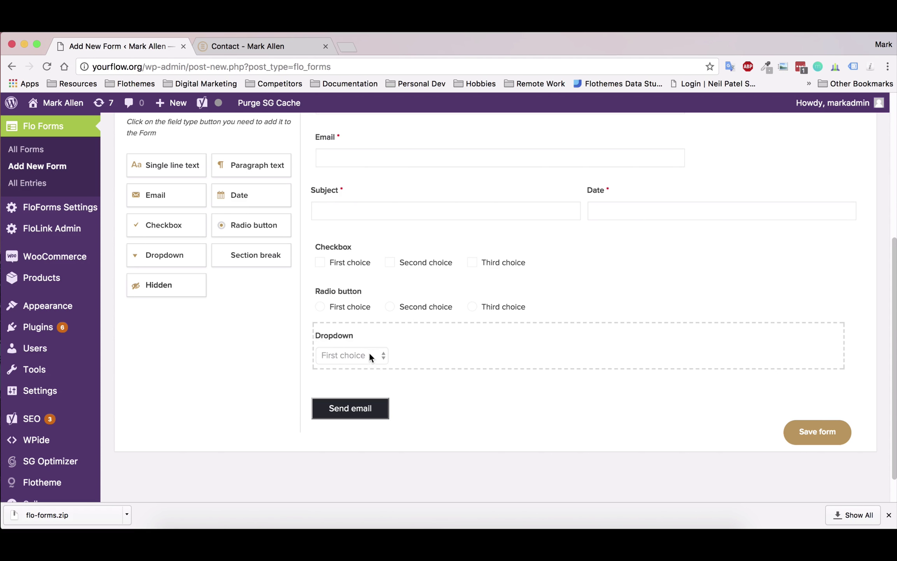
left_click(409, 353)
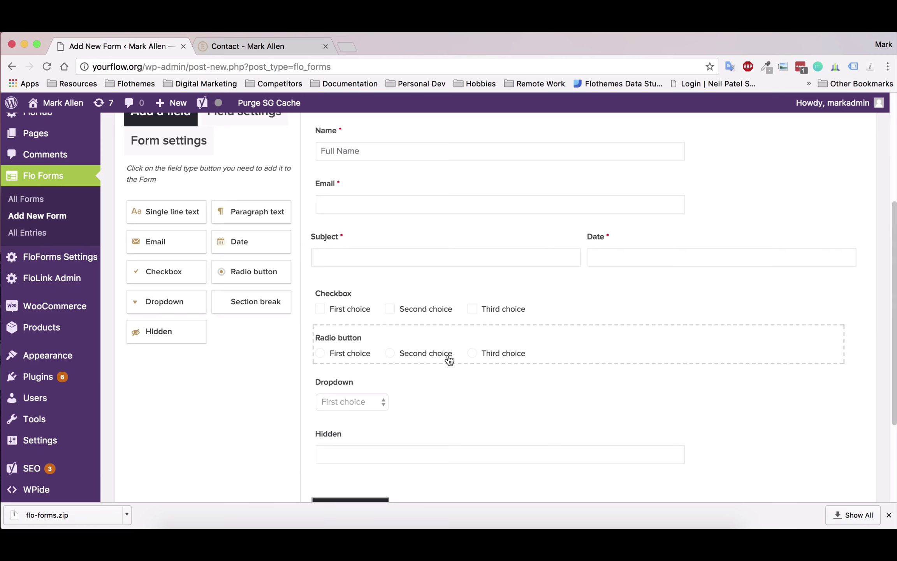
scroll(452, 360, "down", 3)
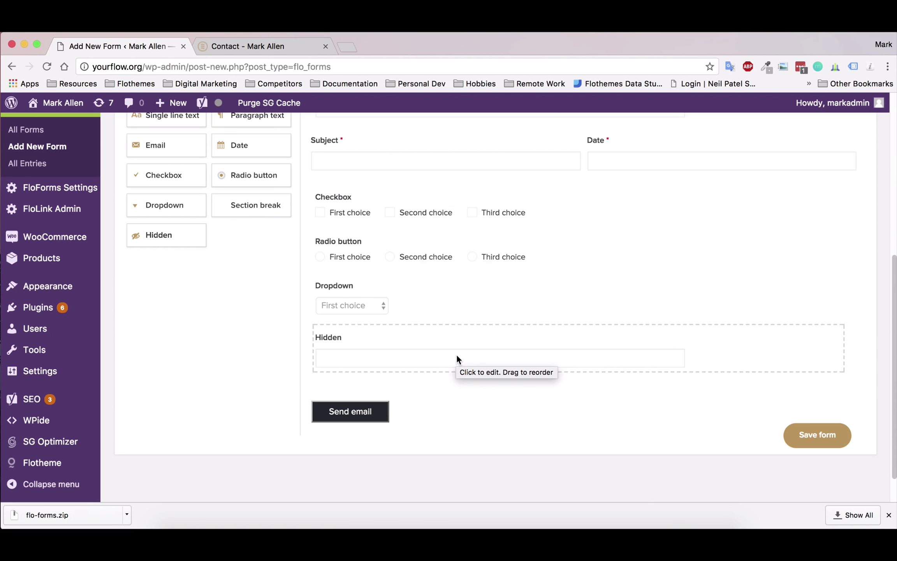
left_click(457, 353)
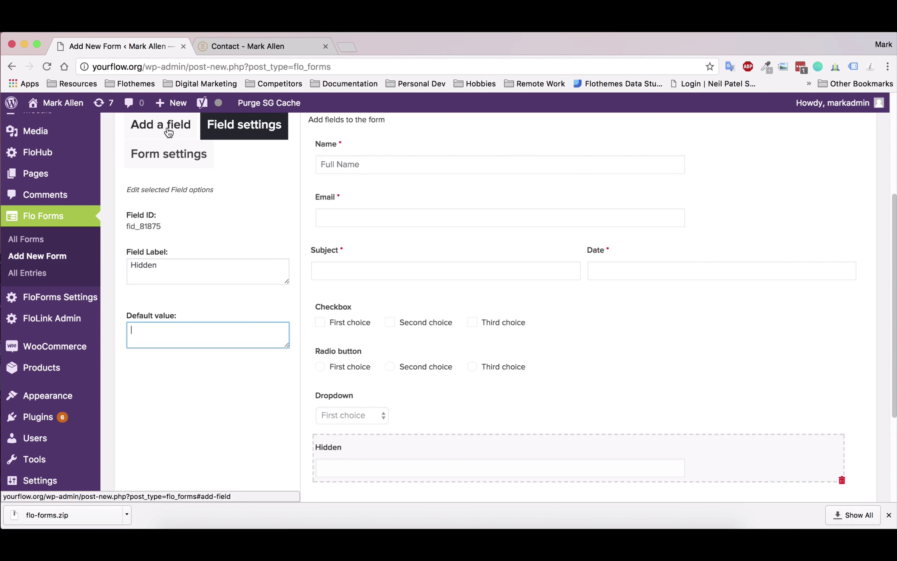
- Replace the Hidden field with a paragraph field labelled 'Let me know about your event'
left_click(842, 483)
left_click(152, 125)
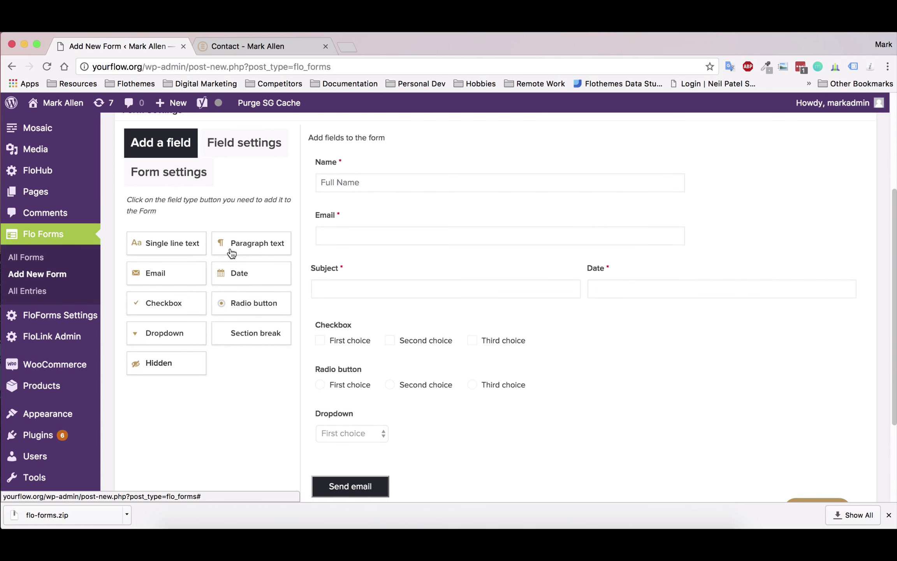
left_click(232, 243)
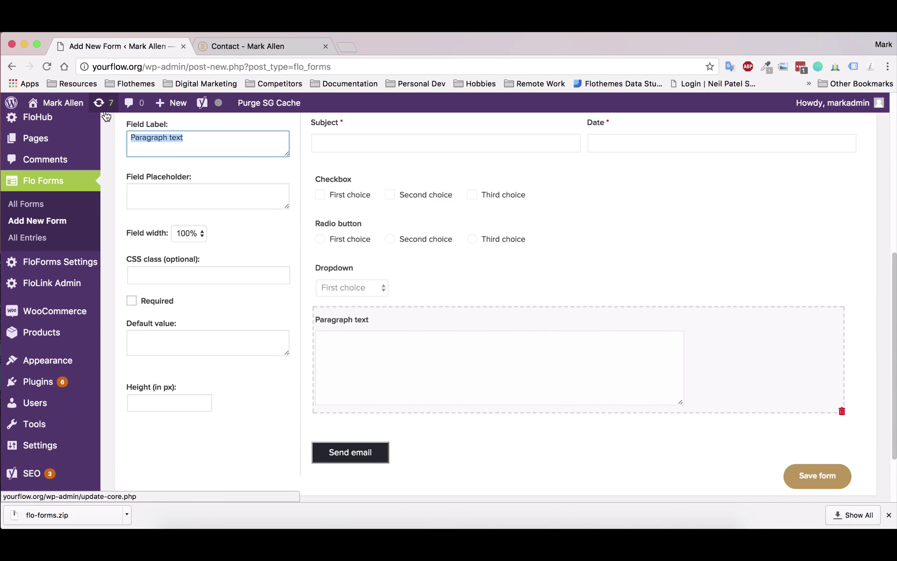
type("Let me kno")
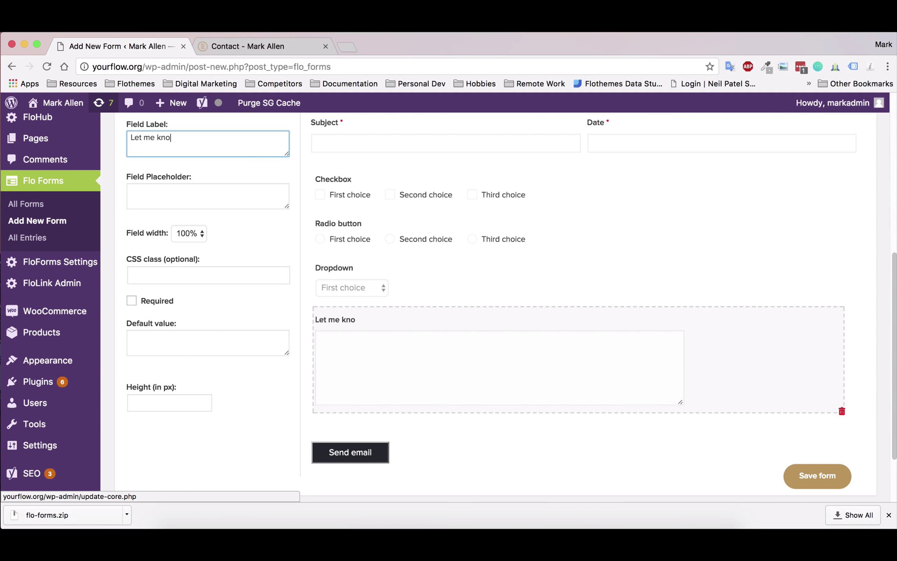
type("w about your event")
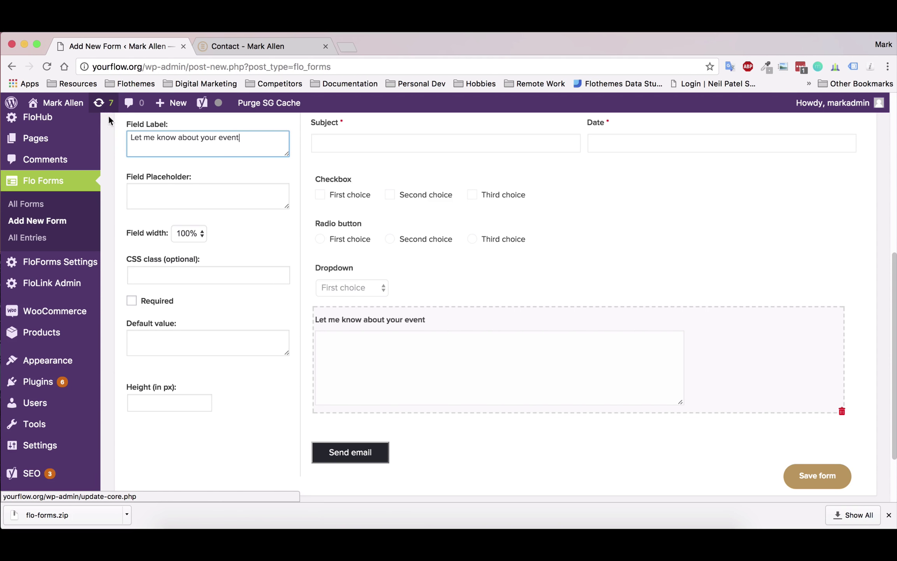
left_click(179, 193)
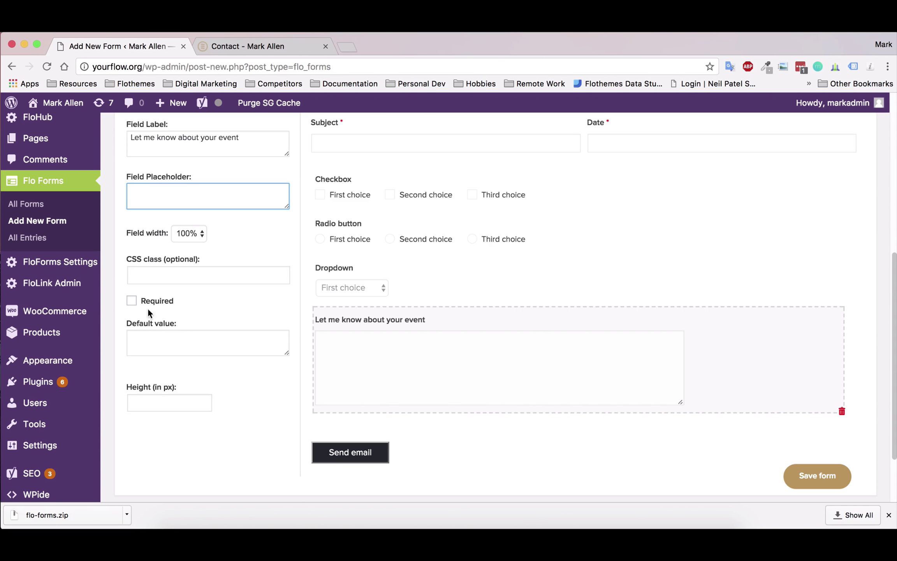
left_click(164, 402)
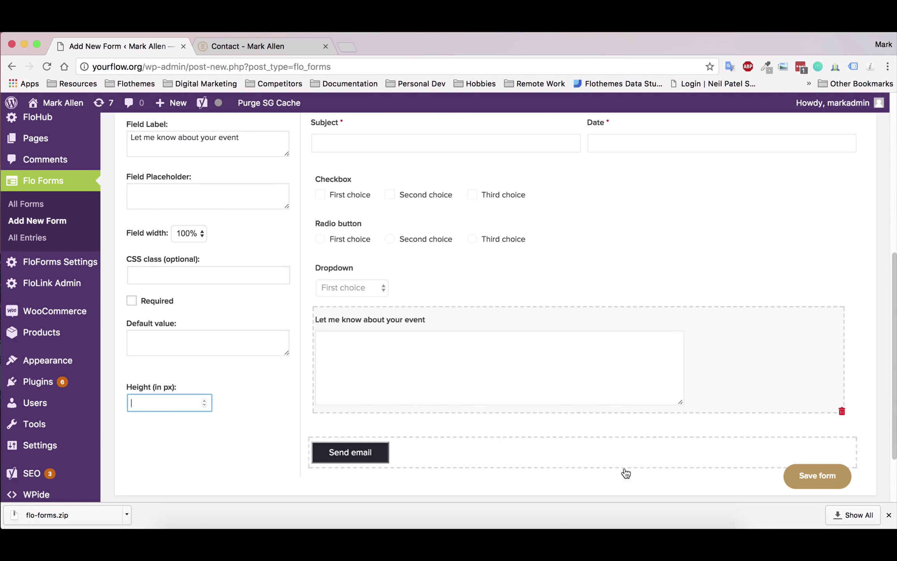
- Save the Contact form
left_click(817, 476)
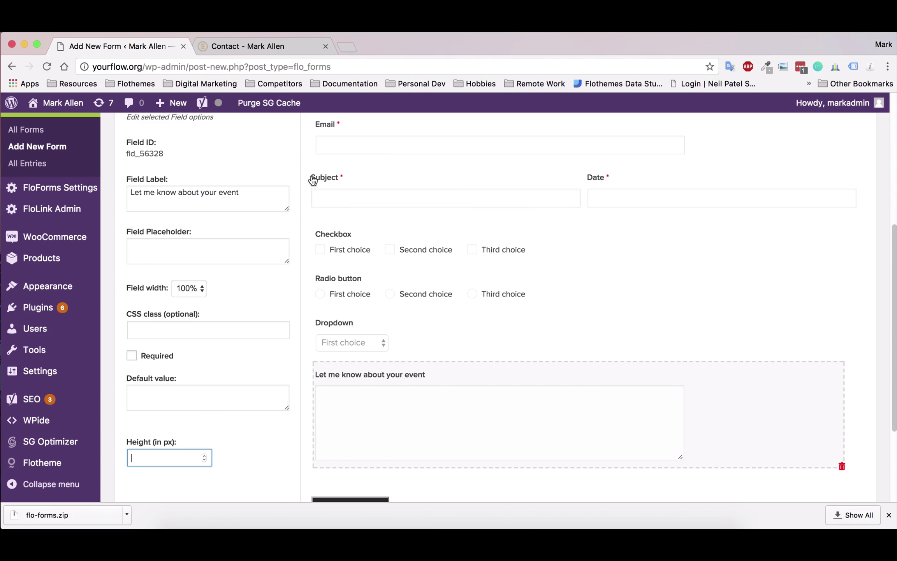
scroll(244, 241, "up", 3)
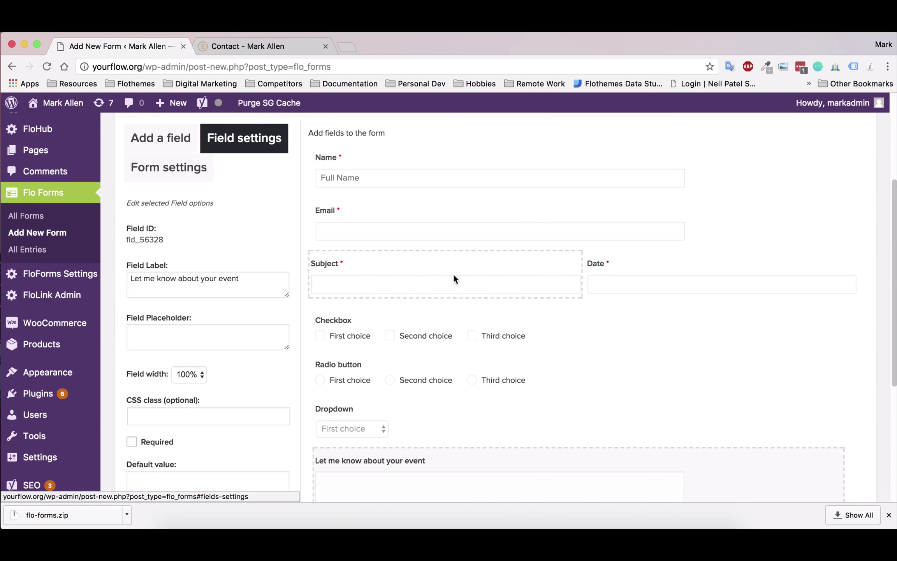
scroll(545, 319, "down", 6)
scroll(228, 314, "up", 10)
- Start editing the email subject in the Contact form's Form settings
left_click(155, 304)
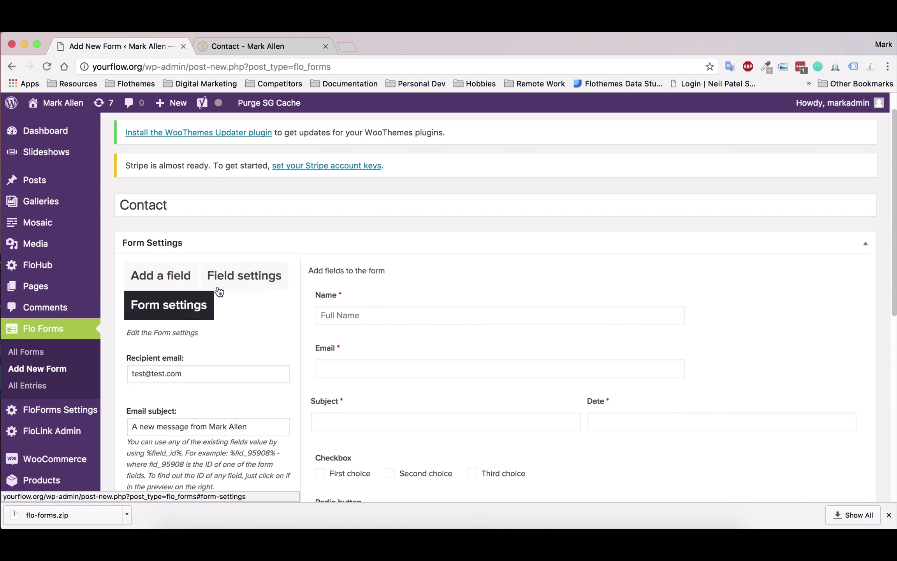
scroll(214, 303, "down", 1)
scroll(211, 319, "down", 5)
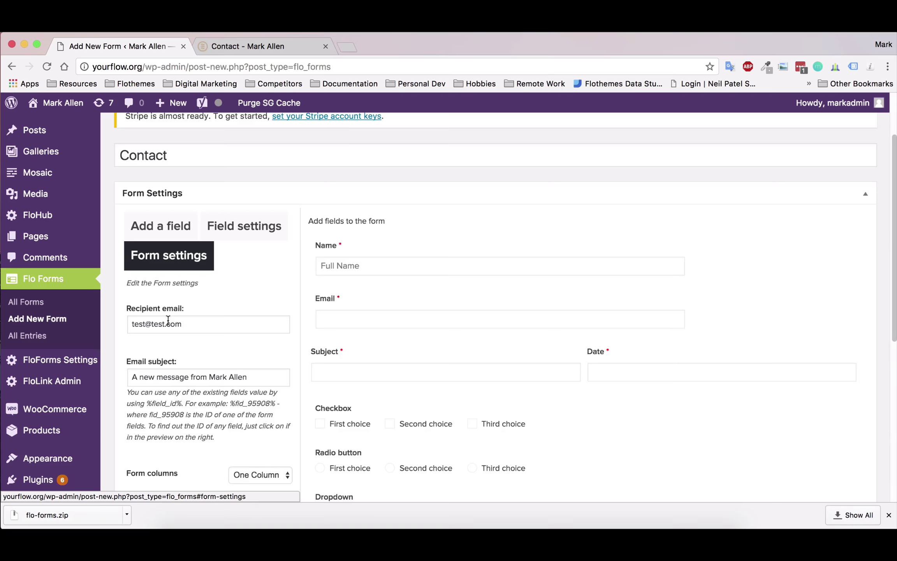
scroll(236, 312, "up", 3)
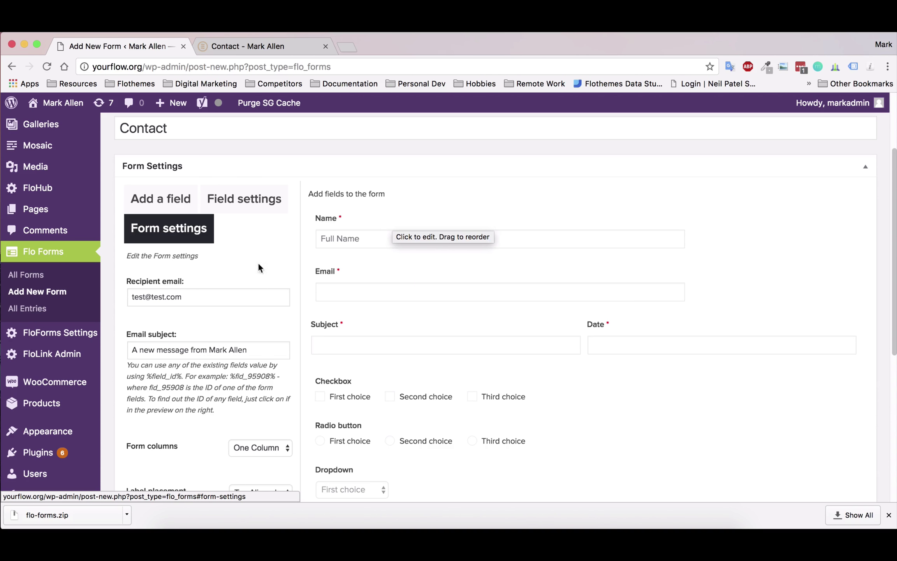
left_click_drag(163, 348, 189, 348)
left_click(256, 348)
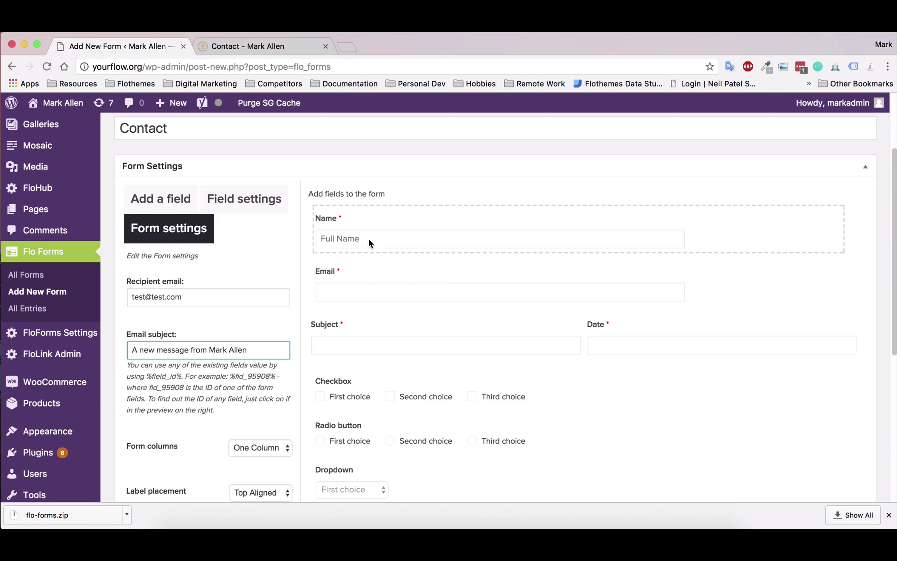
- Select the Name field's ID fid_95333 in its Field settings for copying
left_click(366, 281)
left_click(391, 232)
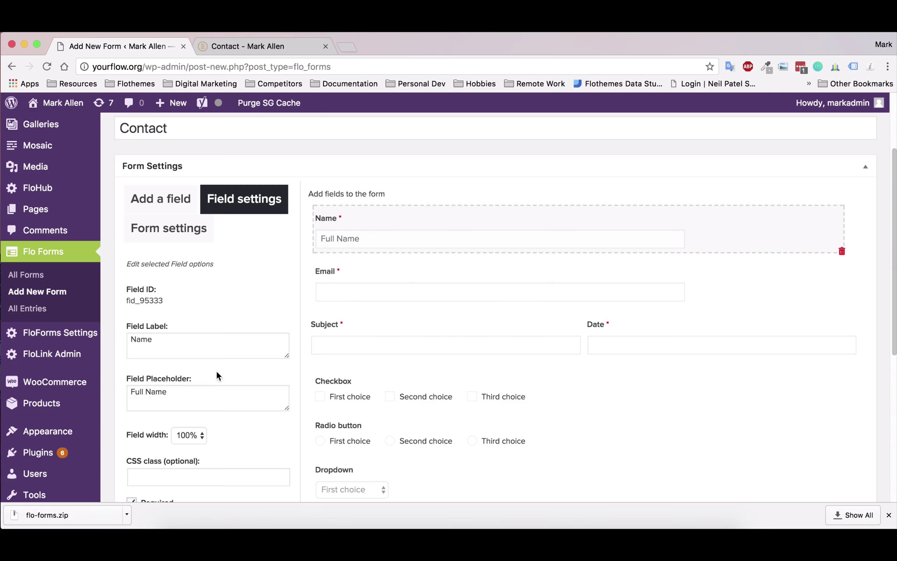
scroll(191, 343, "down", 1)
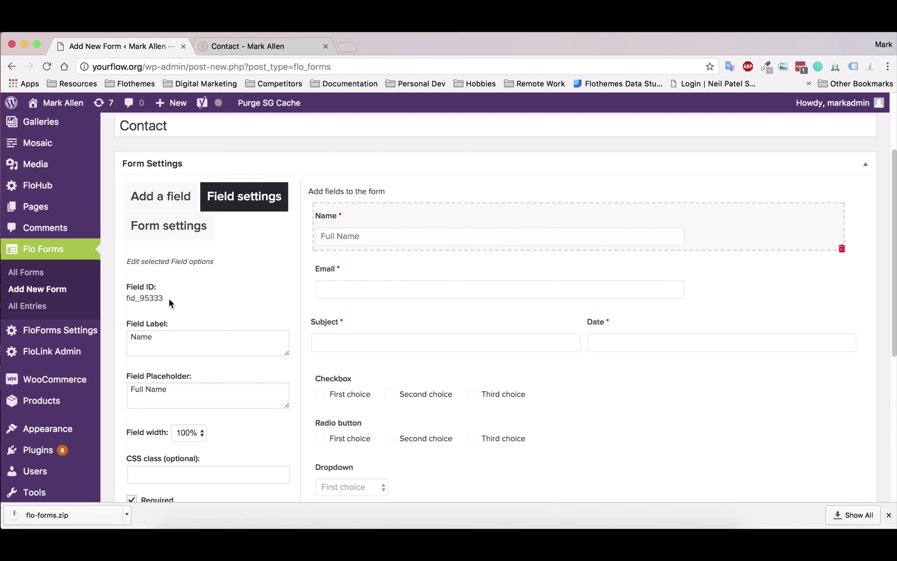
left_click_drag(169, 303, 123, 298)
key("super+c")
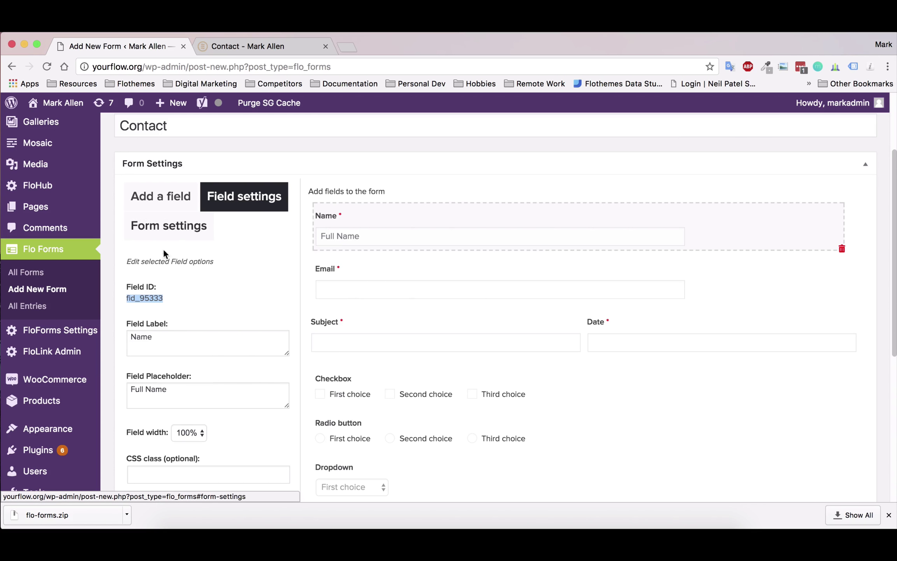
- Insert the Name field placeholder %fid_95333% into the email subject
left_click(173, 228)
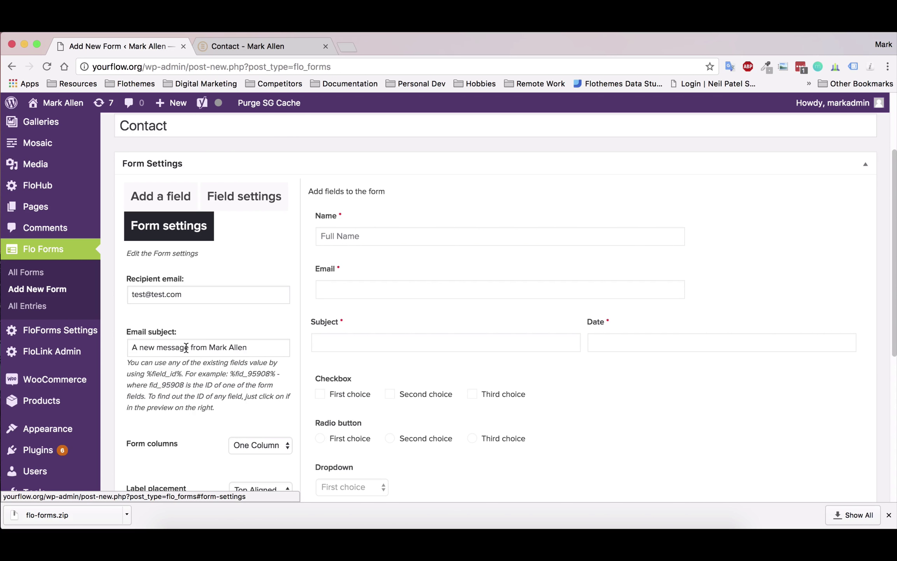
left_click(209, 348)
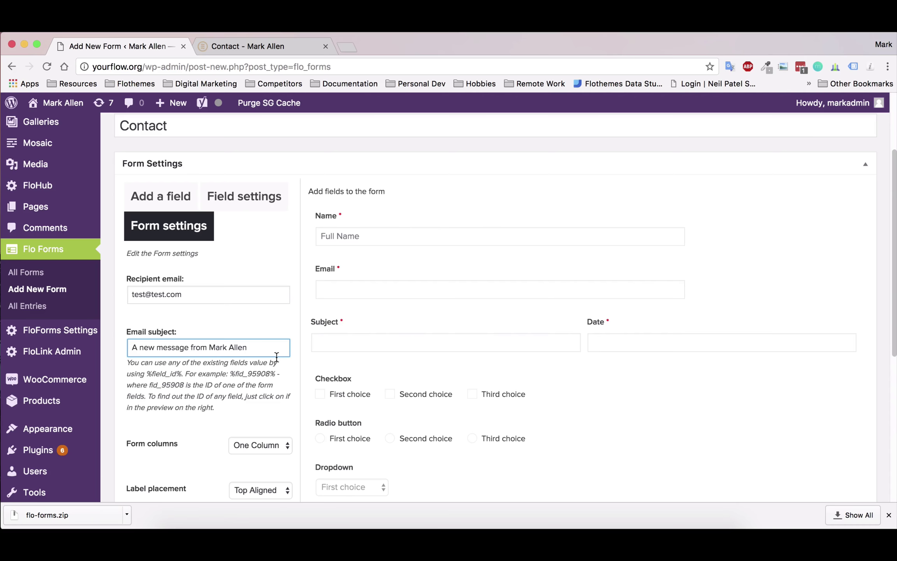
key("super+v")
type("%")
type(" %")
- Add 'from' and 'Contact form' to the subject, keeping the Thank you! confirmation
left_click(286, 347)
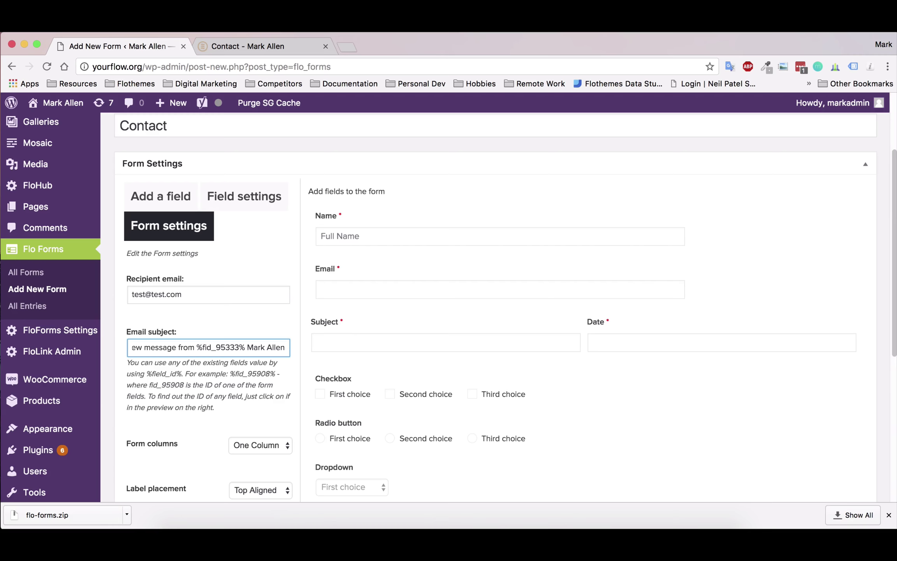
type("from")
key("shift+super+Right")
key("Right")
type("Contac")
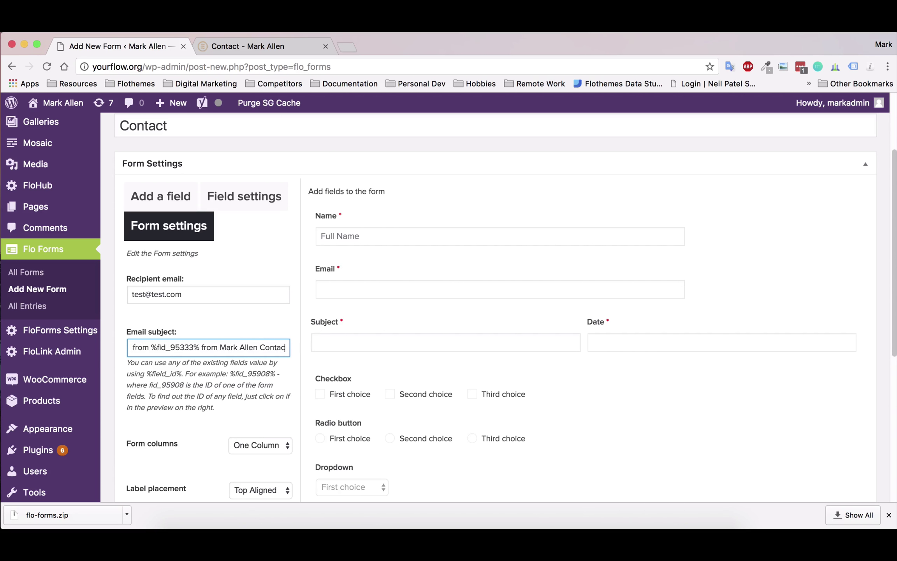
type("t form")
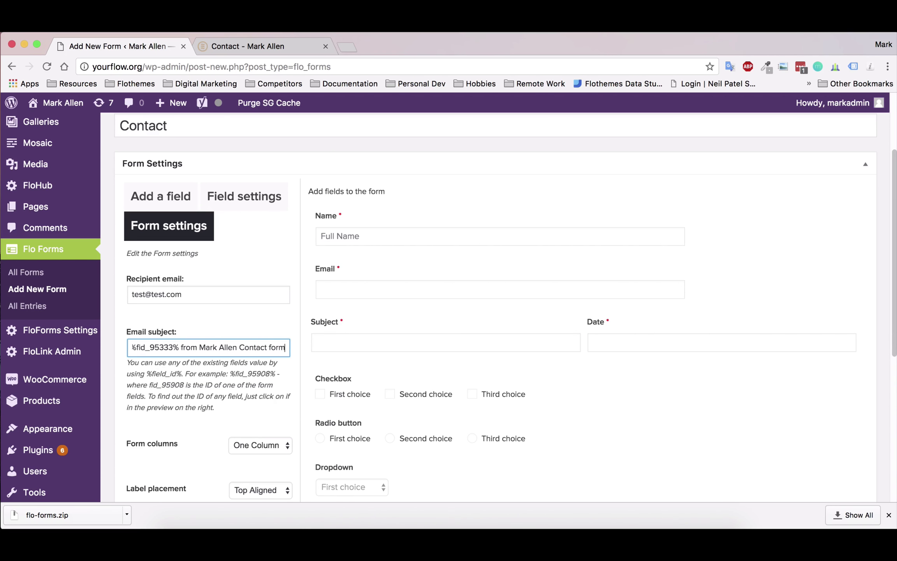
scroll(381, 348, "down", 1)
scroll(428, 327, "down", 3)
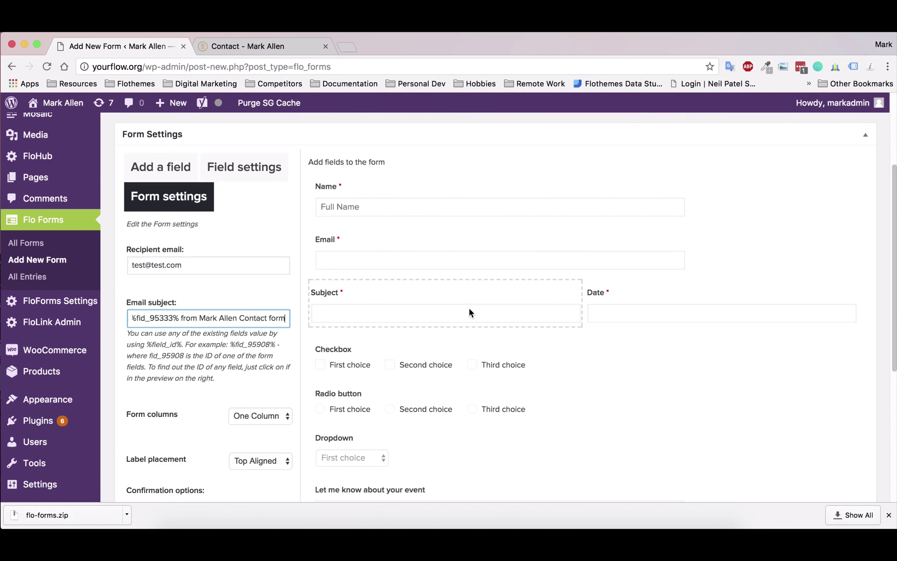
scroll(448, 314, "down", 1)
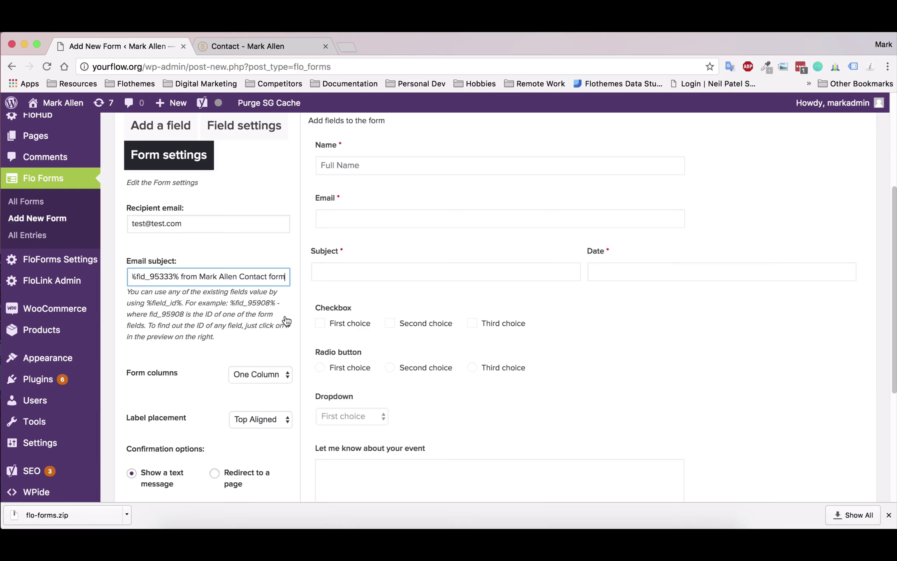
scroll(341, 317, "down", 2)
scroll(342, 317, "down", 1)
scroll(341, 315, "down", 5)
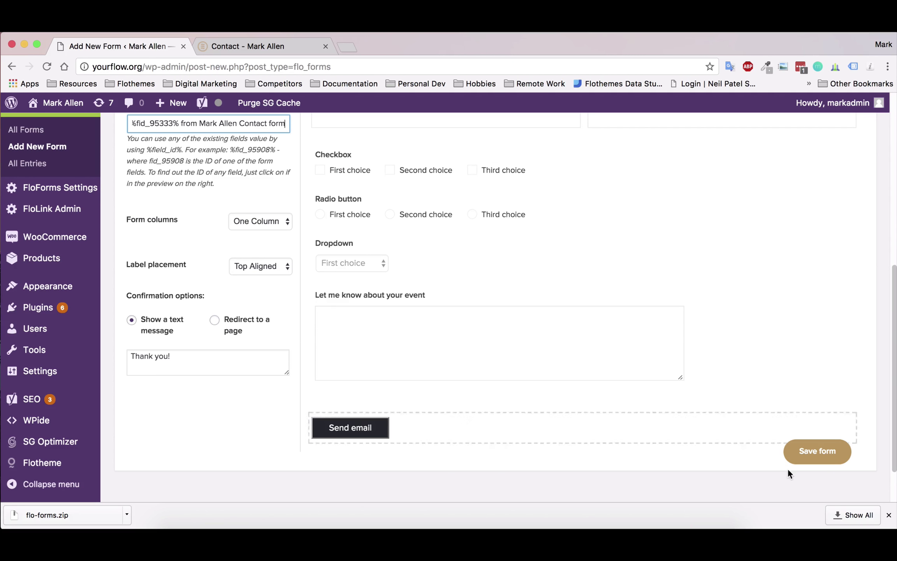
- Save the form, select its [flo_form id='4892'] shortcode, and show all forms
left_click(828, 455)
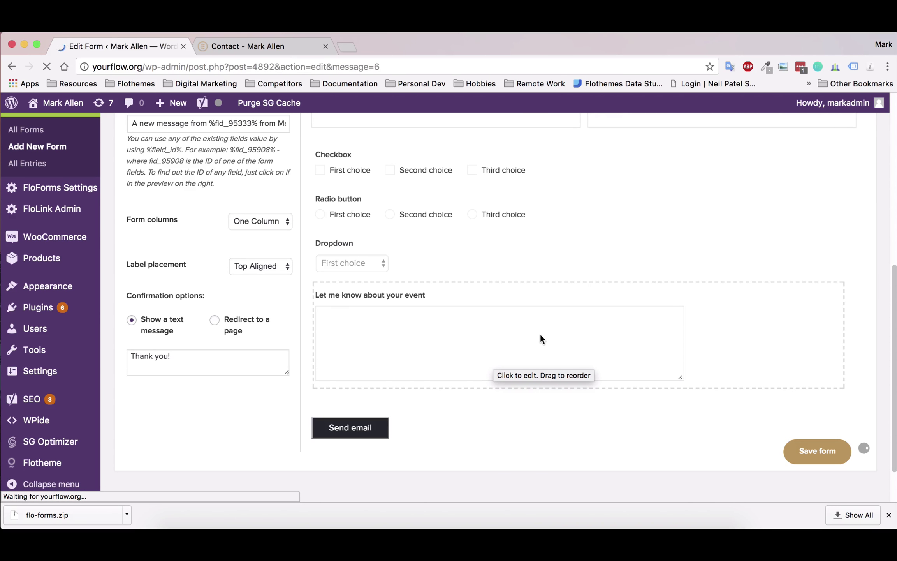
scroll(533, 336, "down", 5)
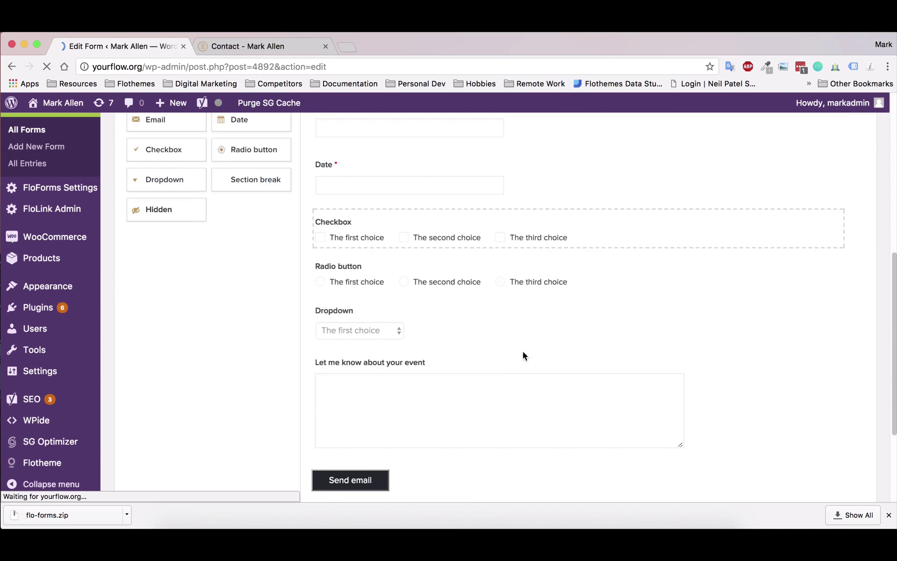
left_click_drag(351, 437, 446, 444)
key("super+c")
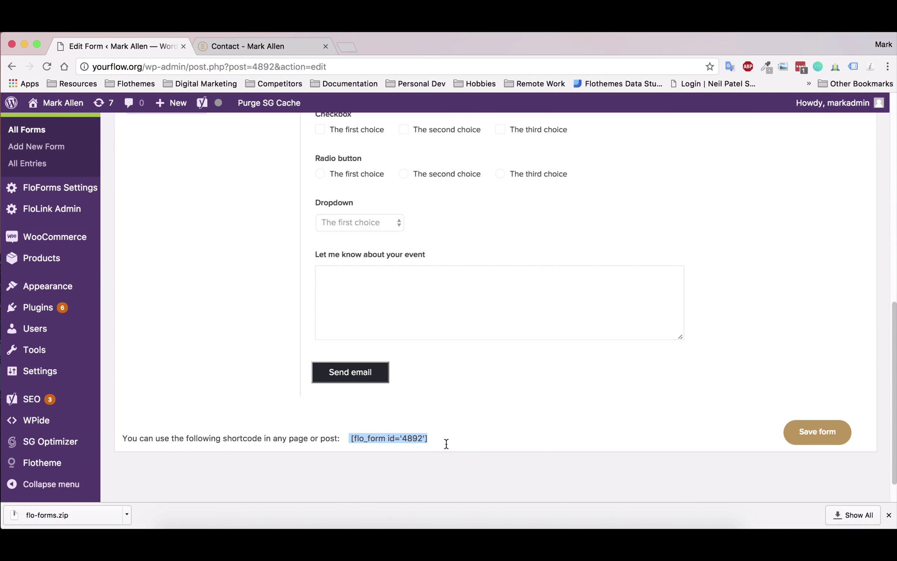
left_click(460, 438)
scroll(441, 420, "up", 15)
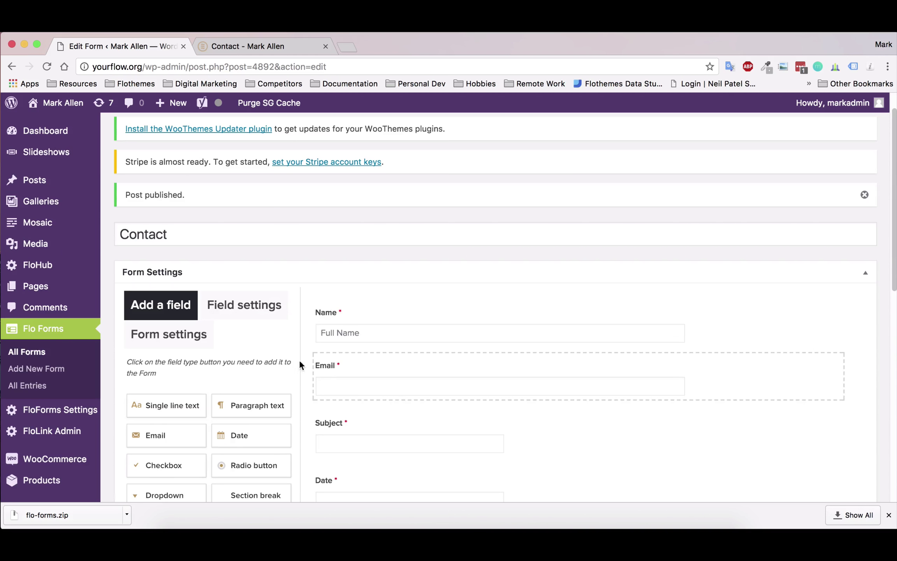
left_click(56, 352)
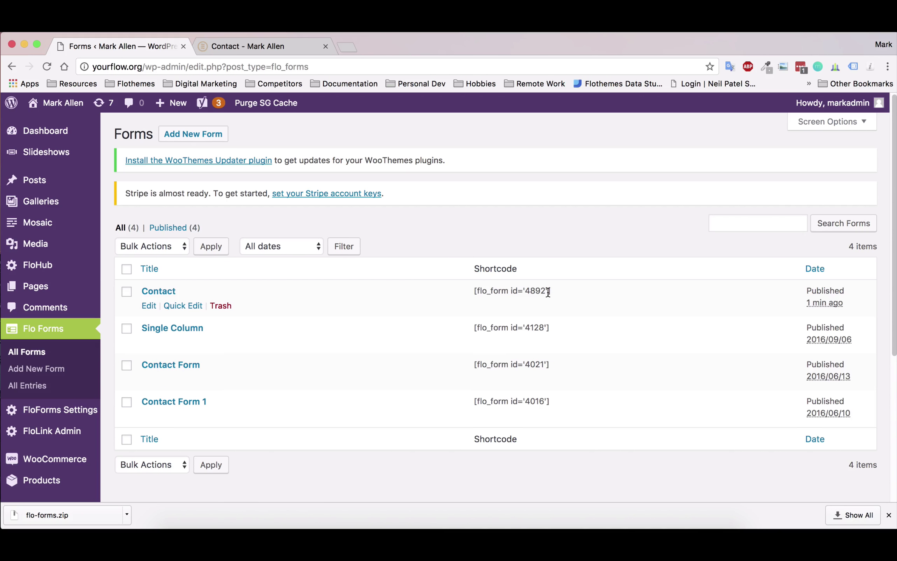
- Open the Contact page in the editor from its live page tab
left_click(248, 45)
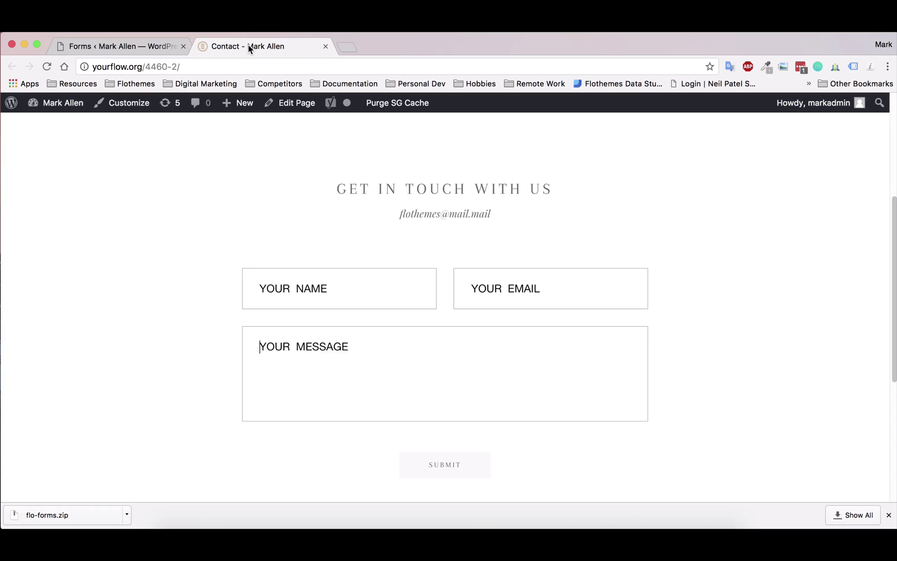
left_click(308, 102)
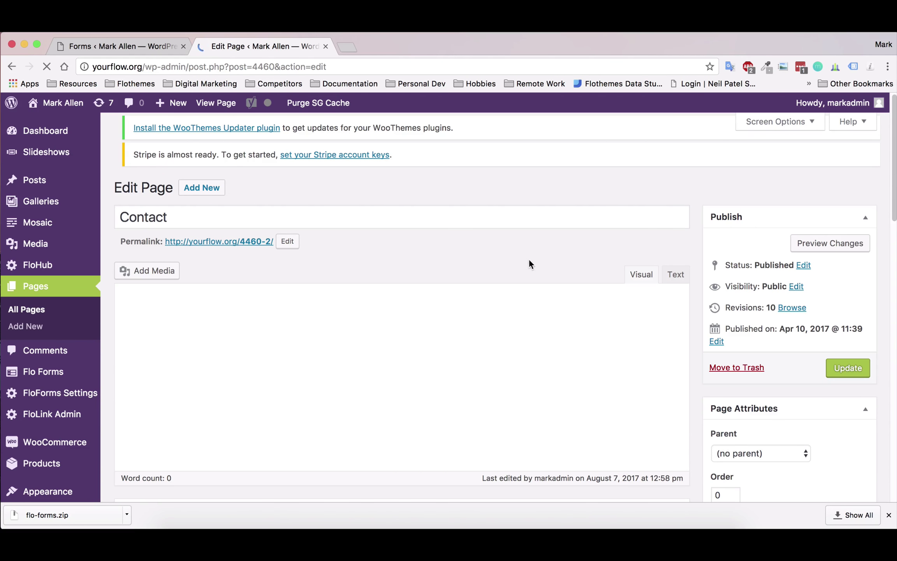
scroll(640, 310, "down", 5)
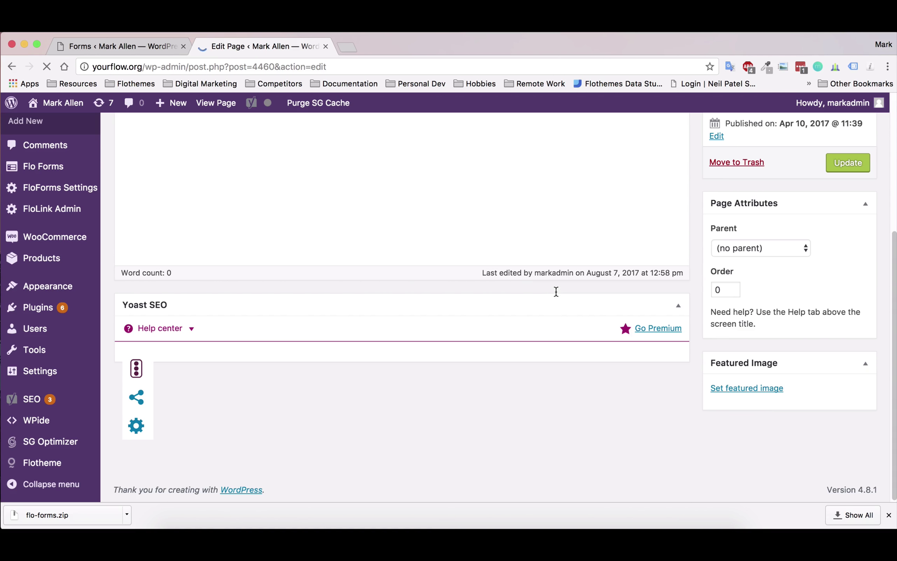
scroll(621, 295, "up", 3)
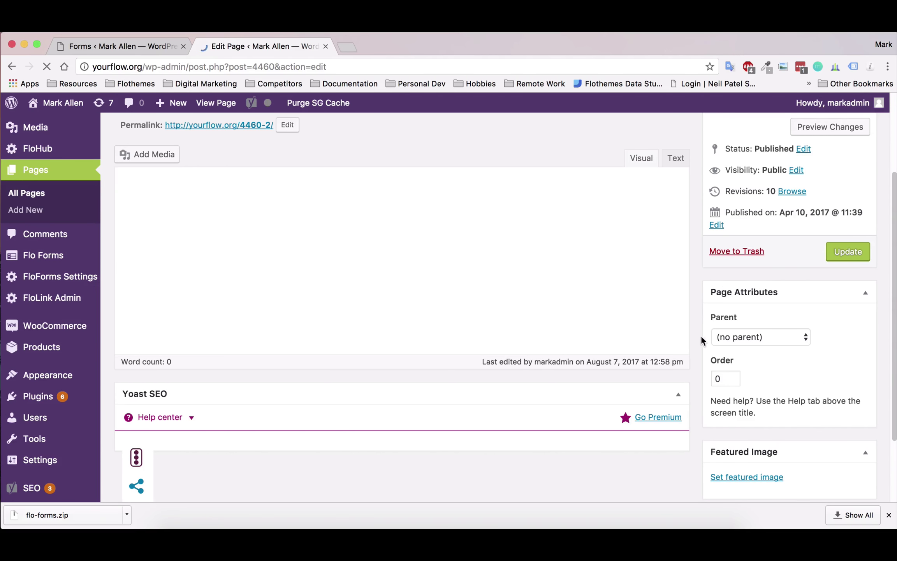
scroll(459, 346, "down", 3)
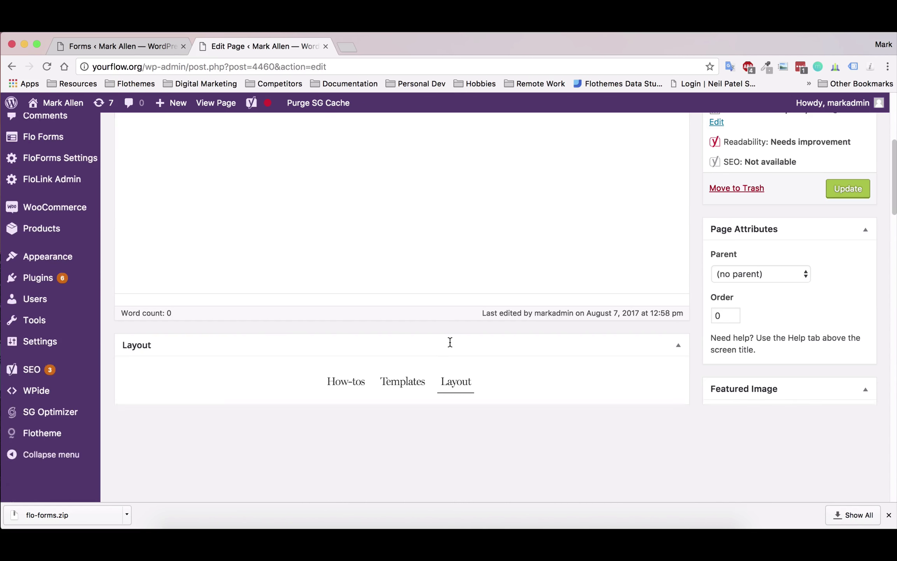
scroll(449, 342, "down", 10)
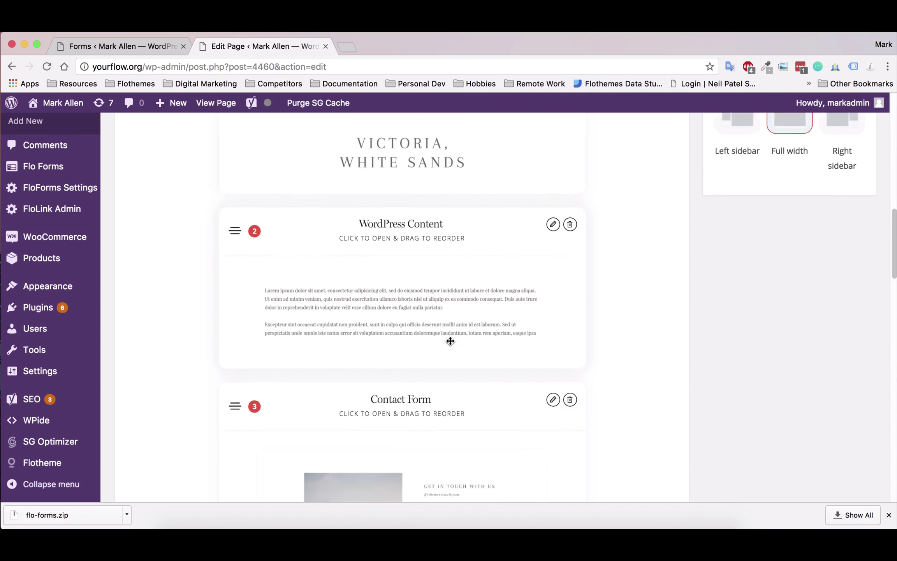
scroll(450, 341, "down", 12)
scroll(433, 345, "up", 6)
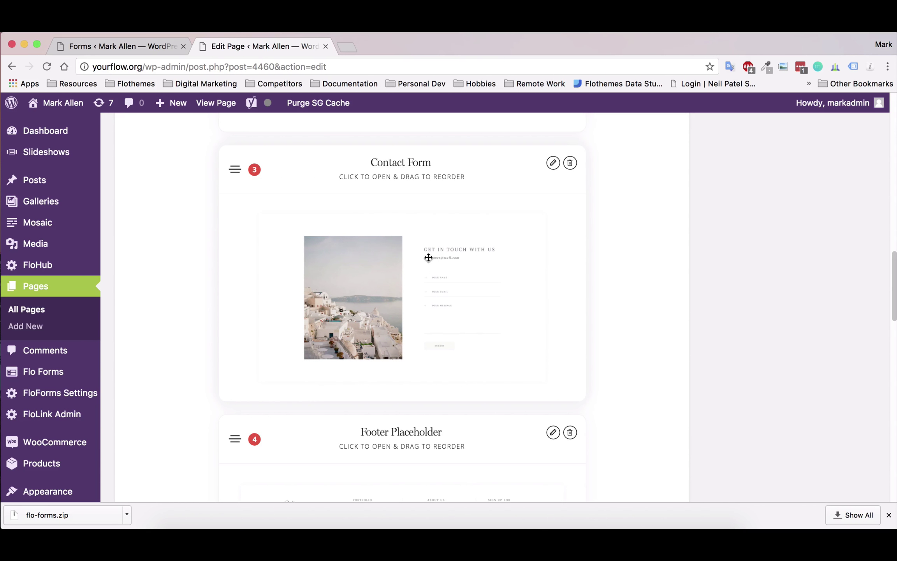
scroll(686, 300, "up", 12)
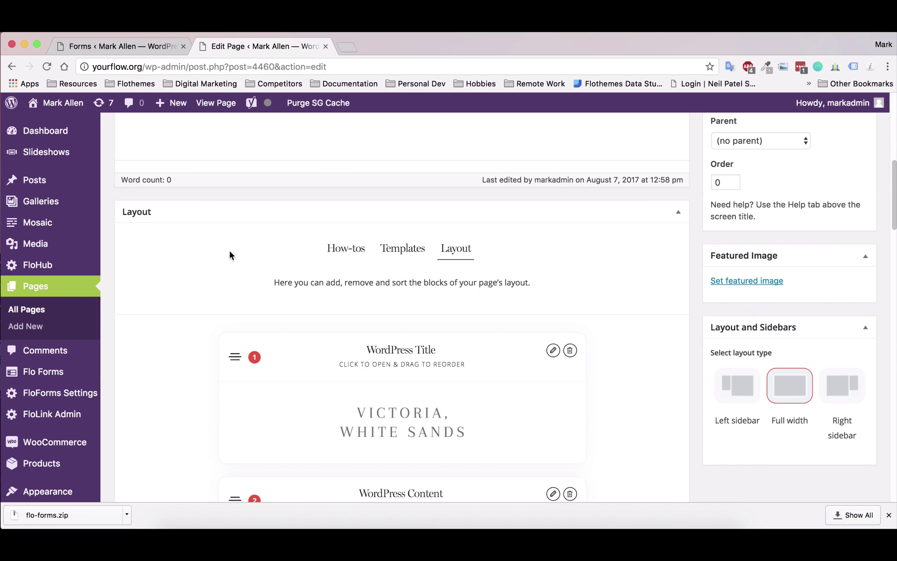
scroll(779, 272, "up", 3)
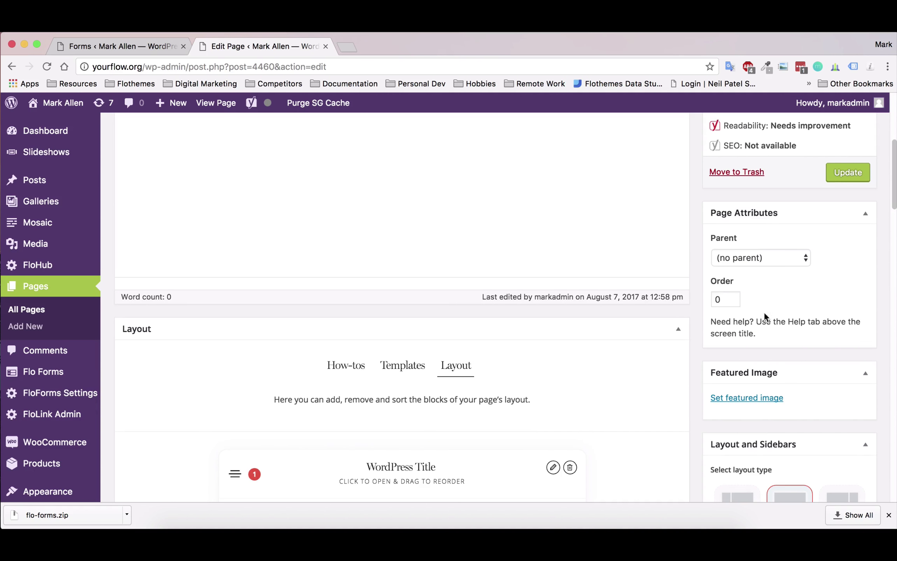
scroll(353, 314, "down", 15)
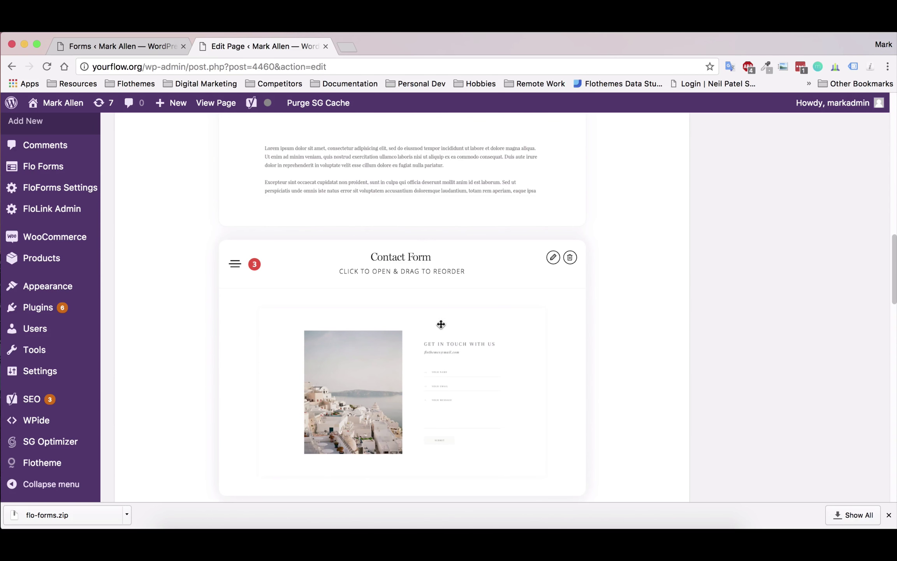
- Set the Contact Form block to Custom Shortcode and paste [flo_form id='4892'] into D.2
left_click(553, 257)
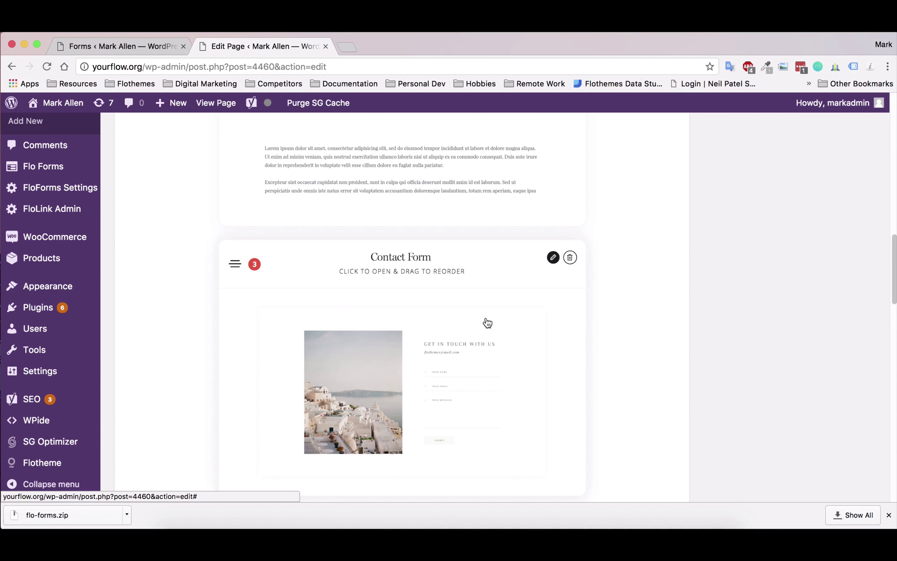
scroll(444, 337, "down", 3)
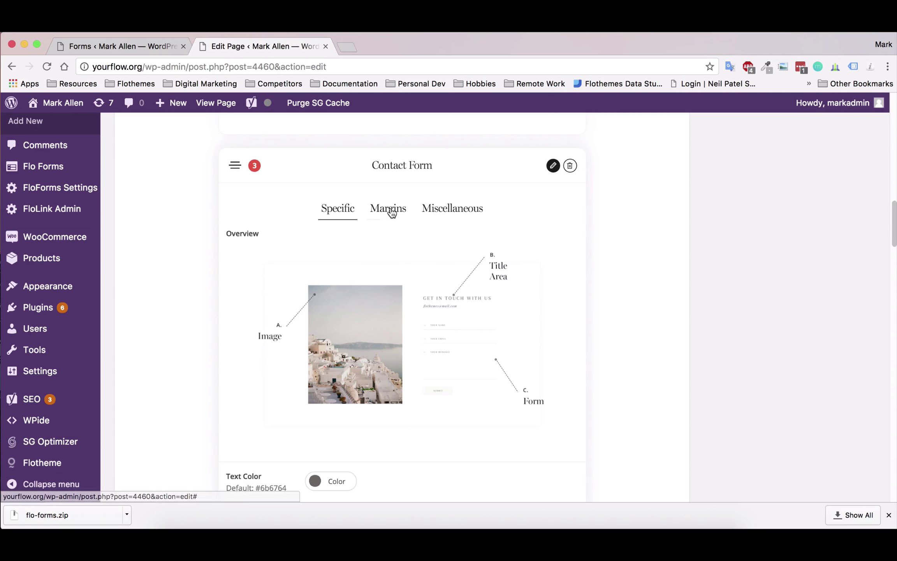
scroll(392, 214, "down", 15)
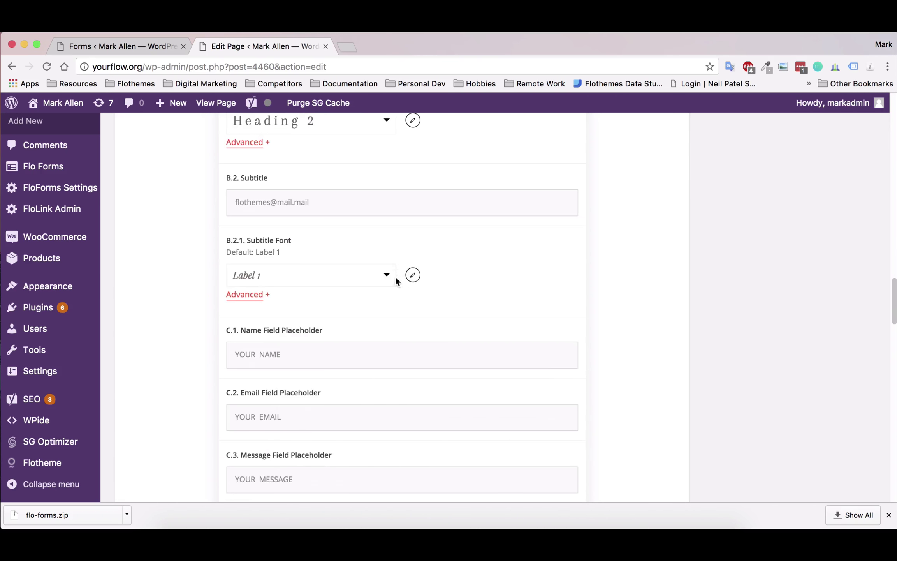
scroll(395, 275, "down", 9)
left_click(296, 258)
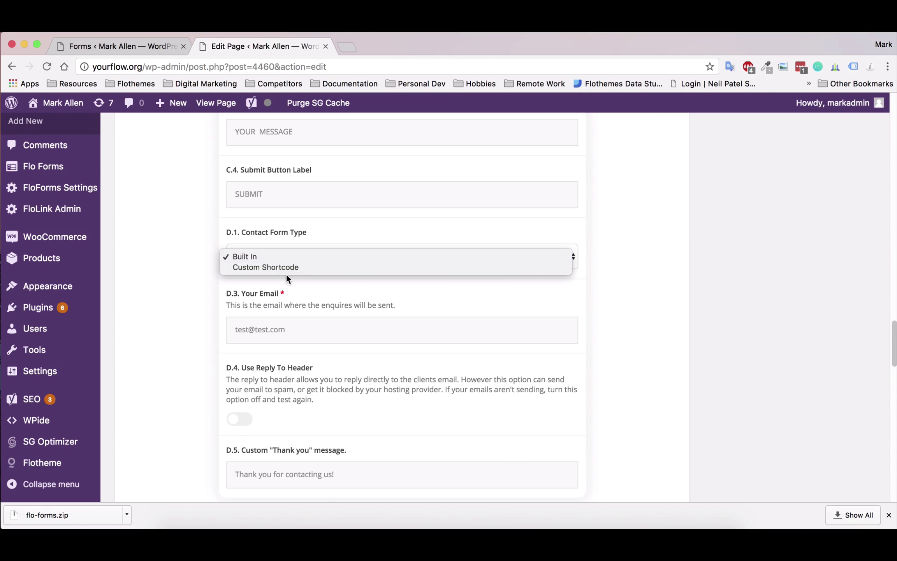
left_click(286, 269)
left_click(264, 373)
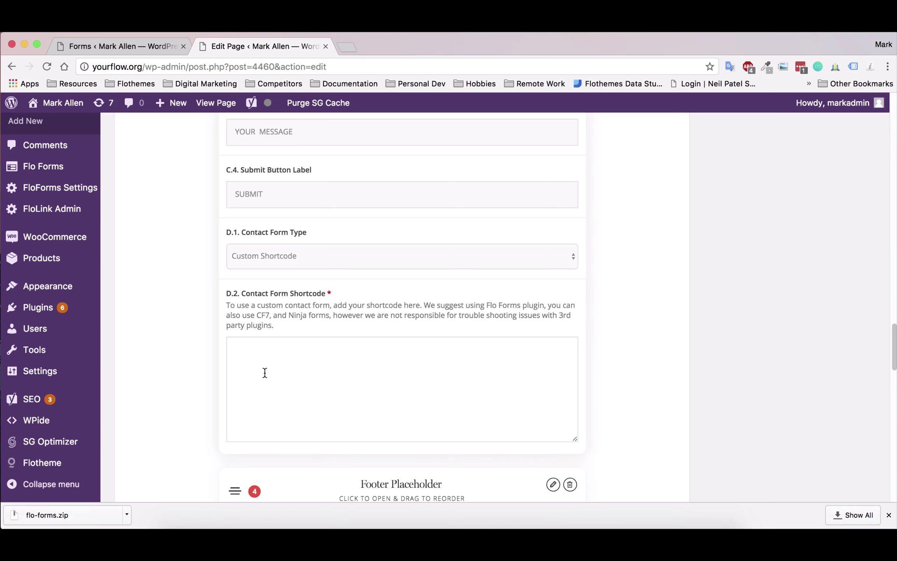
key("super+v")
scroll(690, 366, "up", 20)
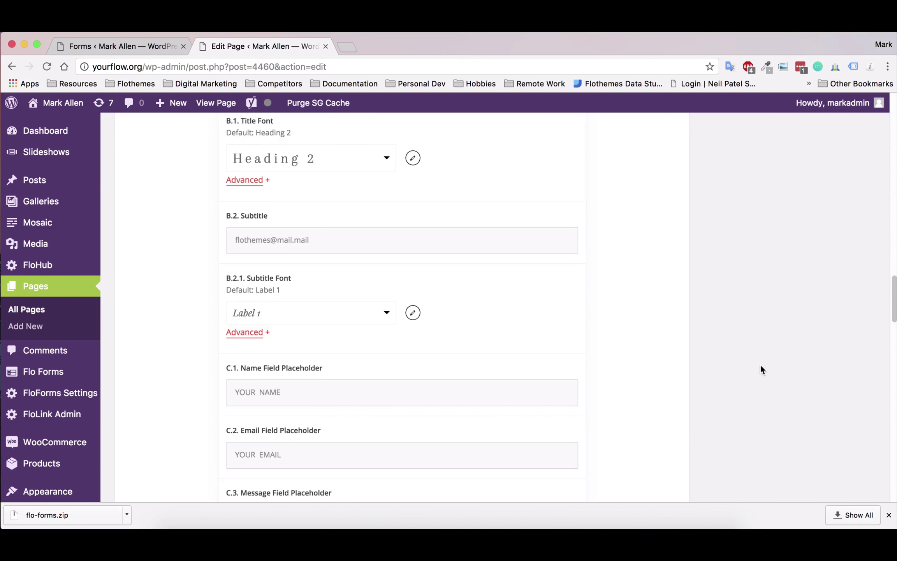
scroll(805, 341, "up", 10)
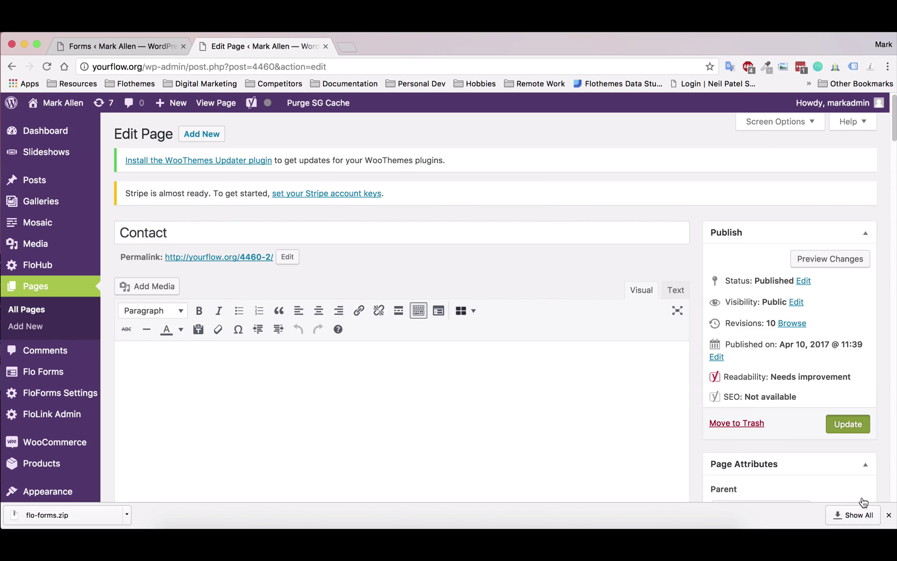
- Dismiss the downloads bar, update the Contact page, and view it live
left_click(890, 515)
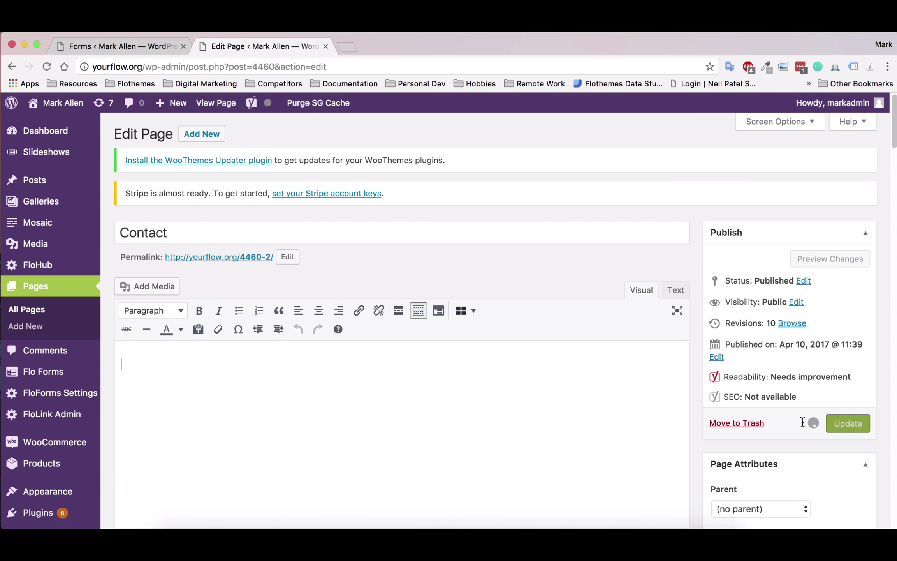
key("super+r")
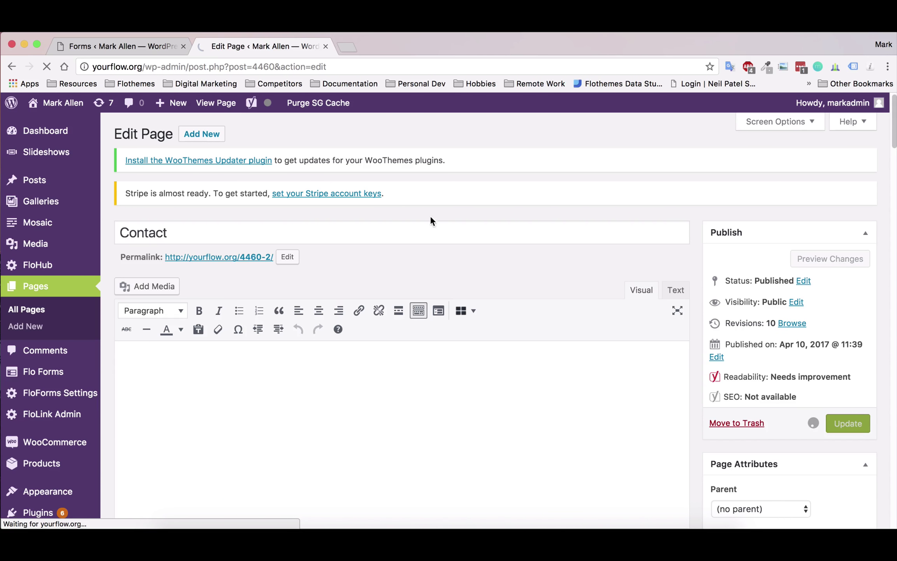
left_click(224, 104)
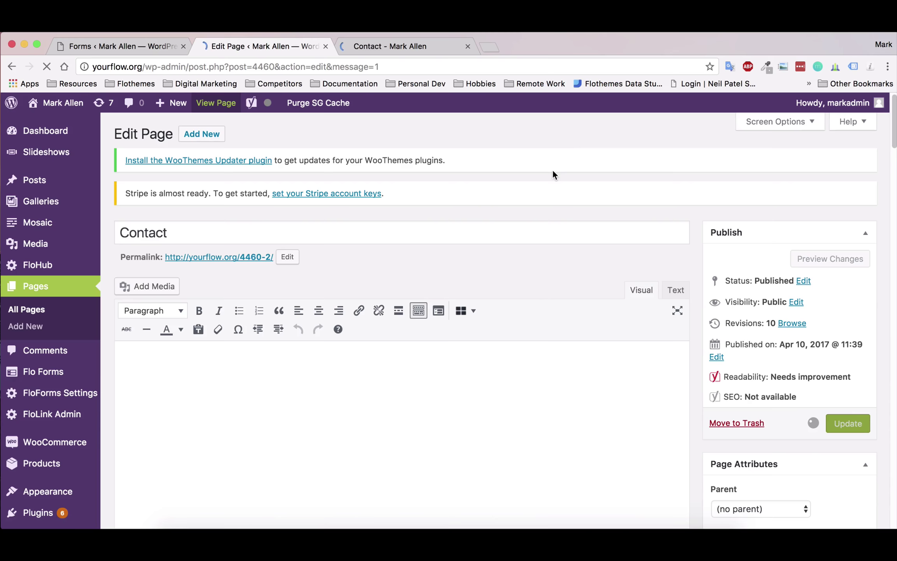
- On the live Contact page, pick August 19, 2017 in the date field
left_click(400, 47)
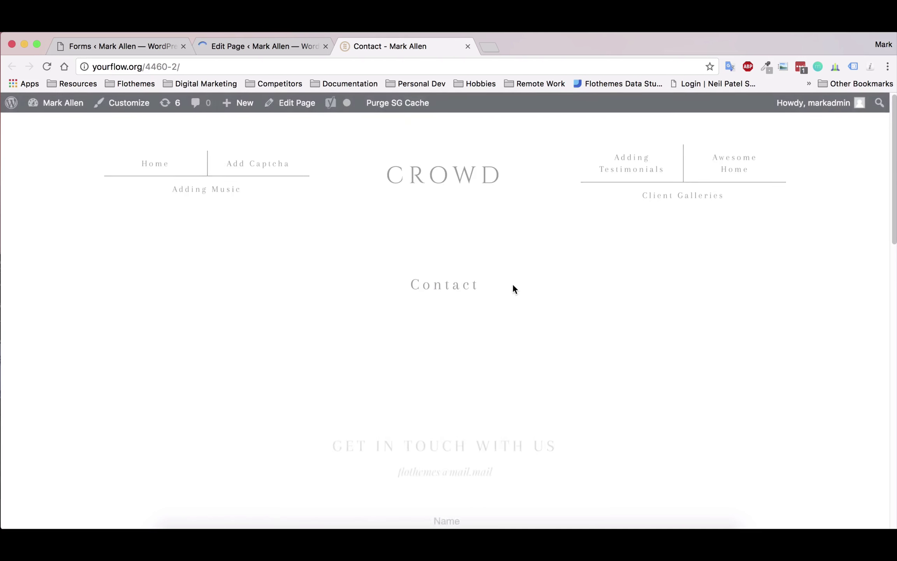
scroll(485, 282, "down", 10)
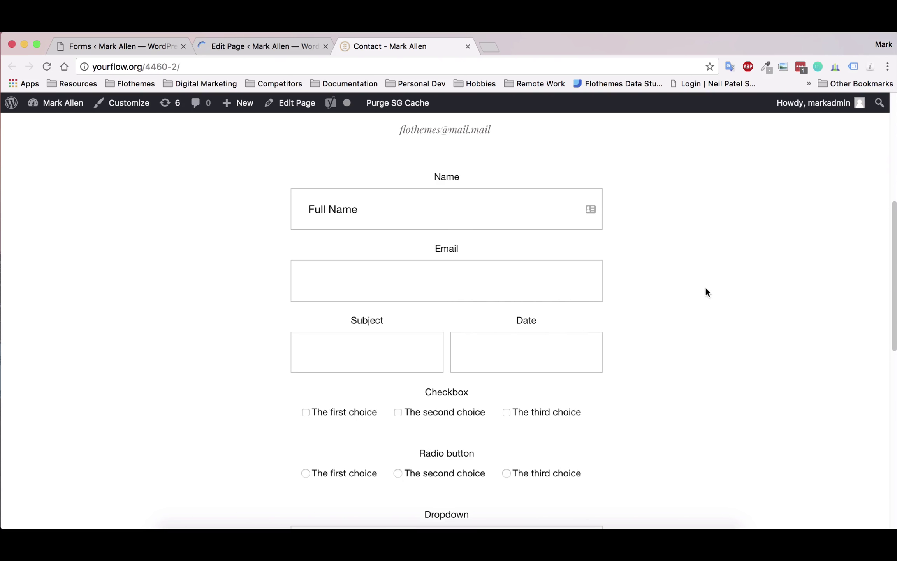
left_click(347, 211)
left_click(322, 280)
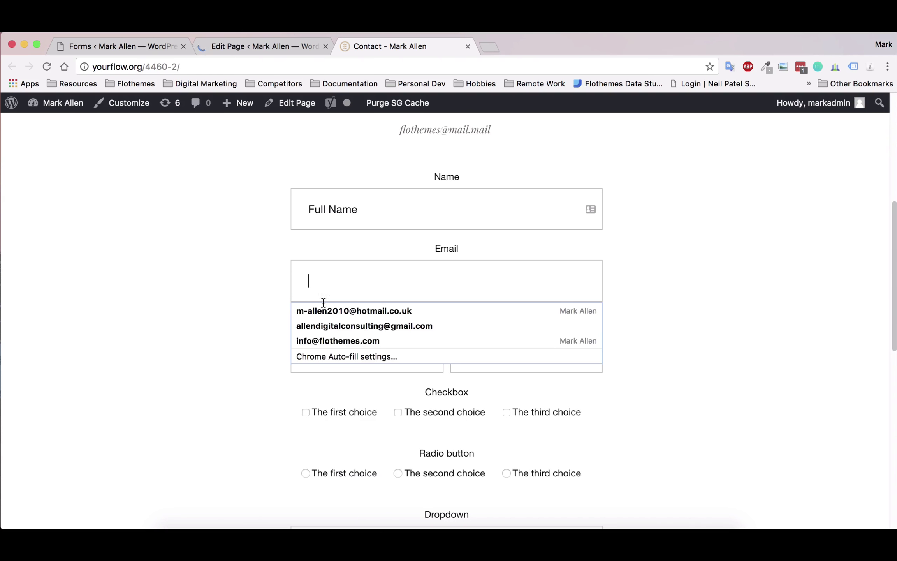
left_click(365, 358)
left_click(515, 355)
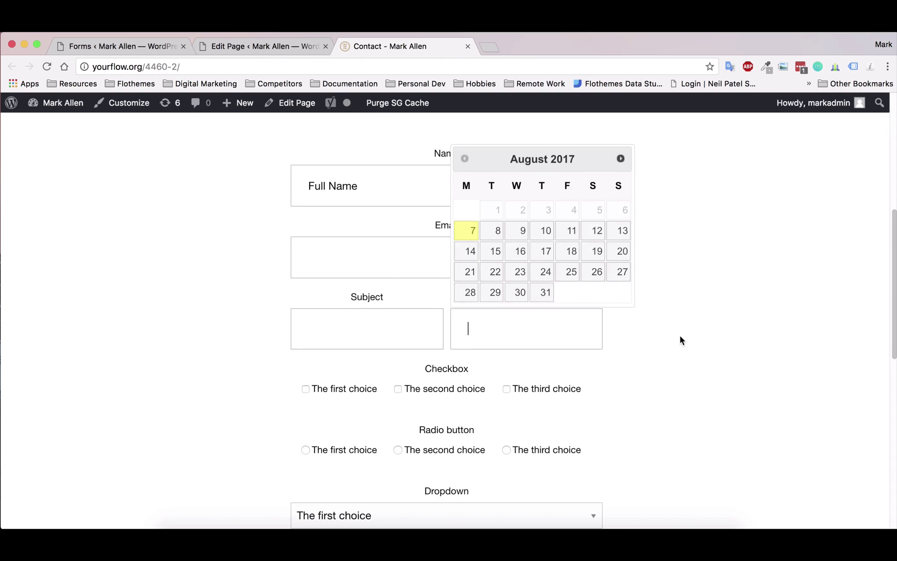
left_click(600, 251)
- Choose The first choice radio option and The second choice dropdown item, and enter 'some details'
scroll(358, 372, "down", 1)
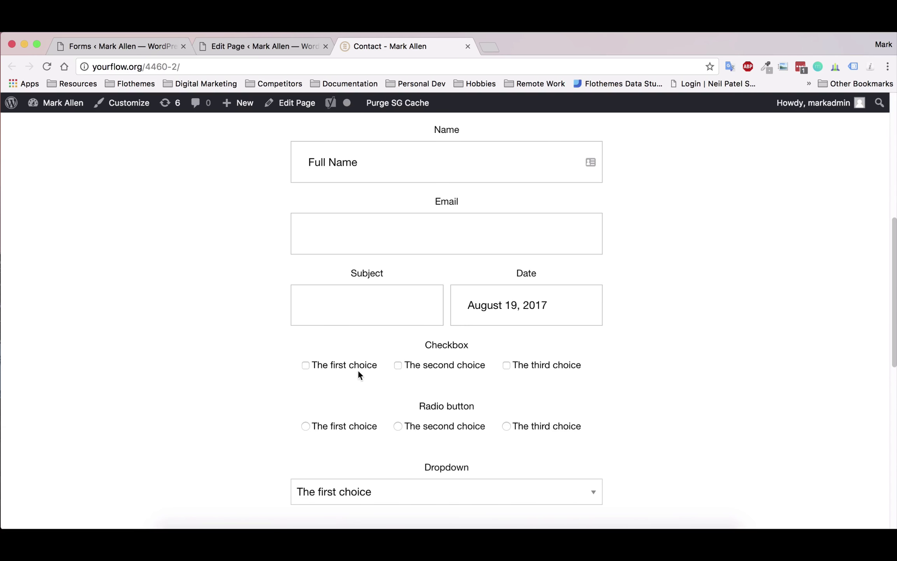
left_click(398, 426)
scroll(402, 427, "down", 3)
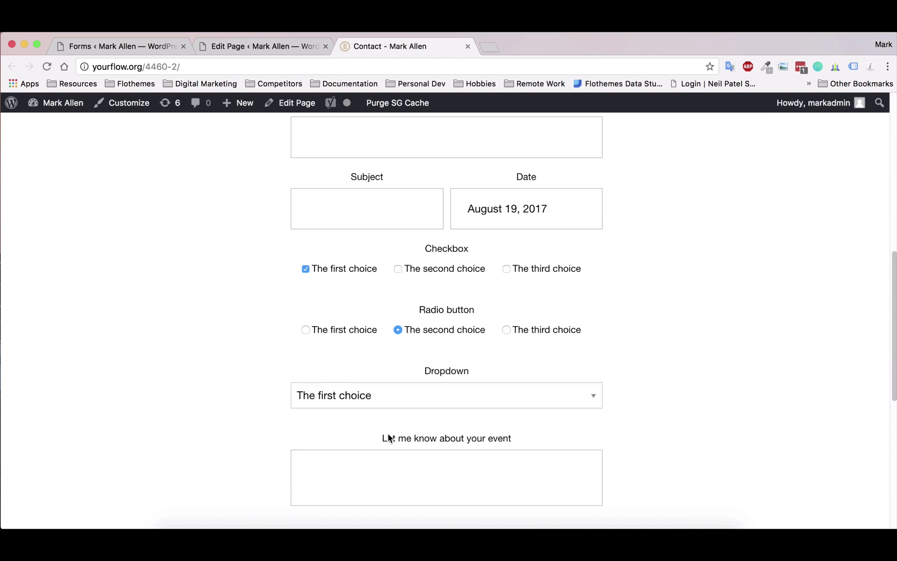
left_click(306, 330)
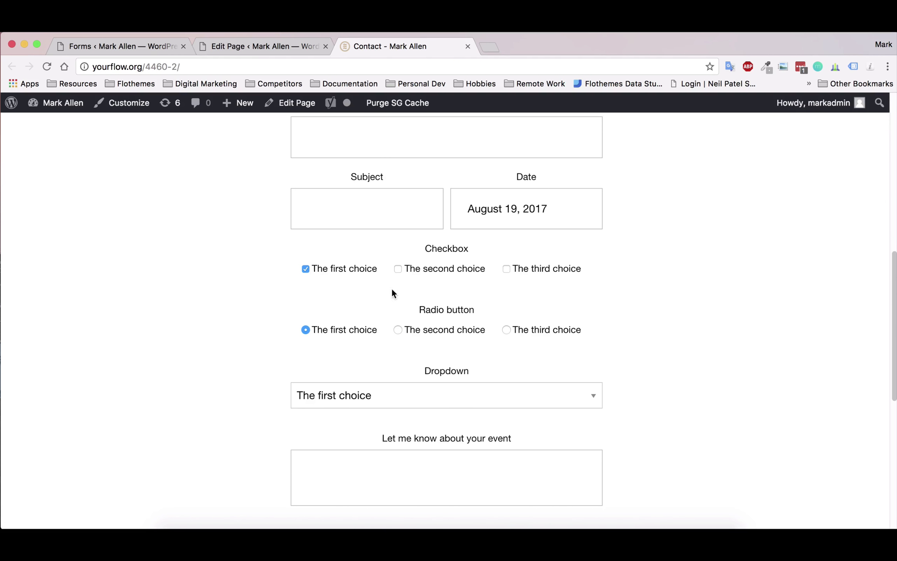
left_click(391, 402)
left_click(358, 412)
scroll(432, 480, "down", 1)
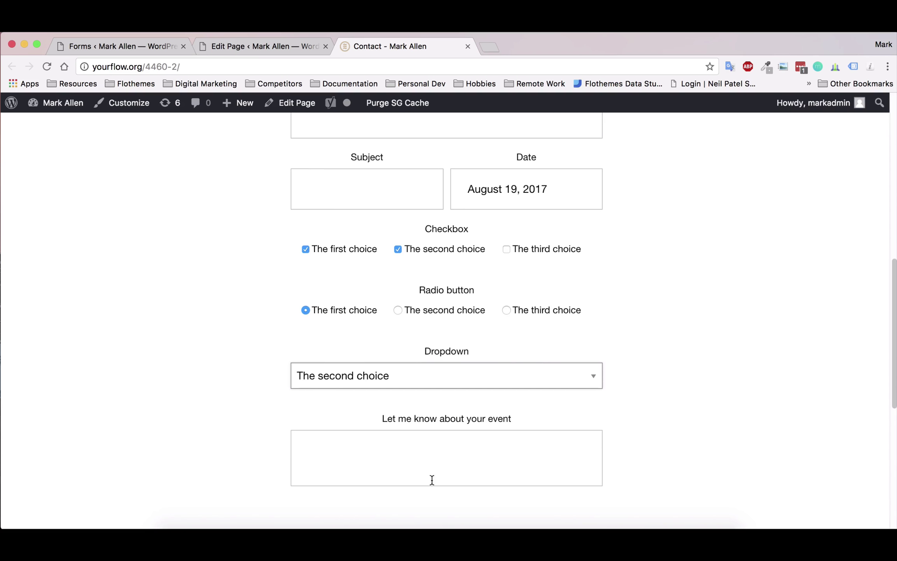
left_click(432, 480)
type("some d")
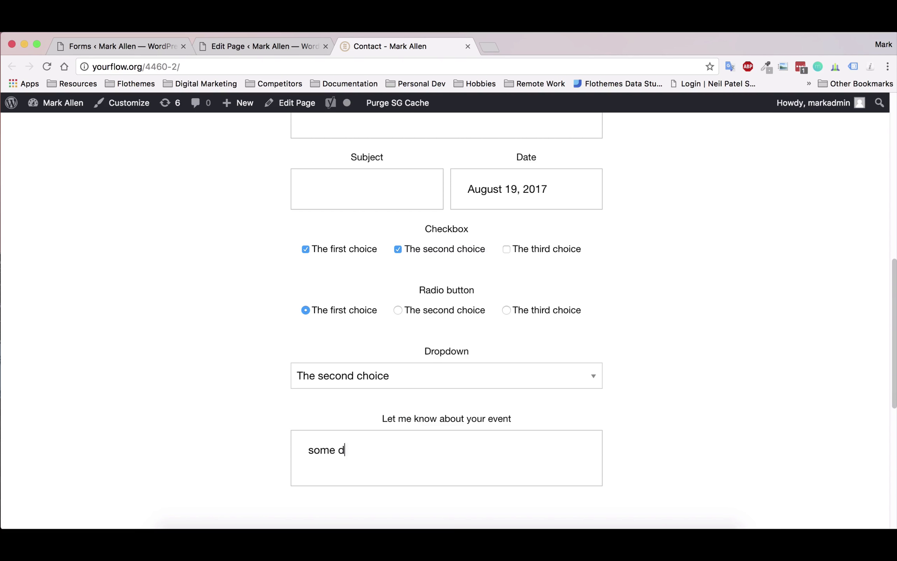
type("etails")
scroll(405, 370, "up", 10)
scroll(405, 371, "down", 2)
- Fill in a test name, a test email address and the subject 'Any subject'
left_click(383, 338)
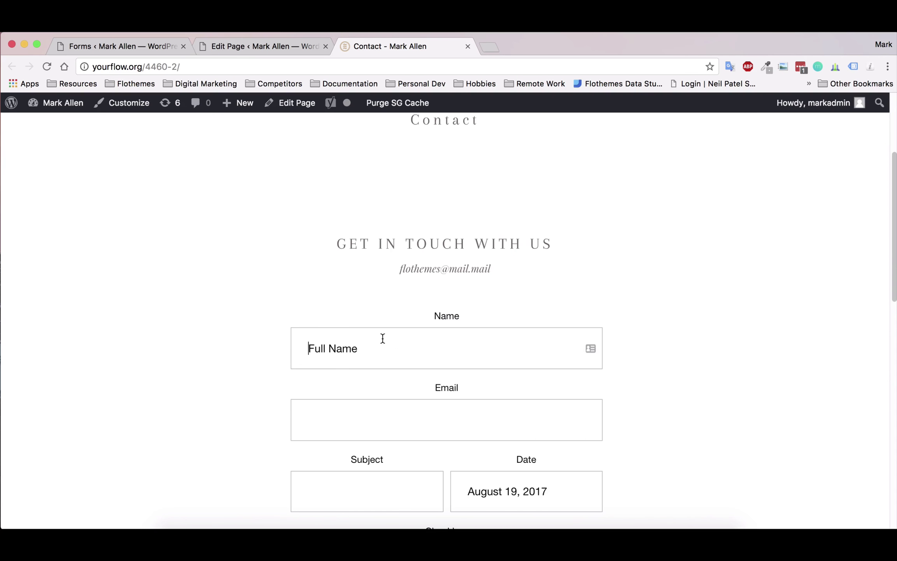
type("Mark")
key("Tab")
scroll(551, 375, "down", 1)
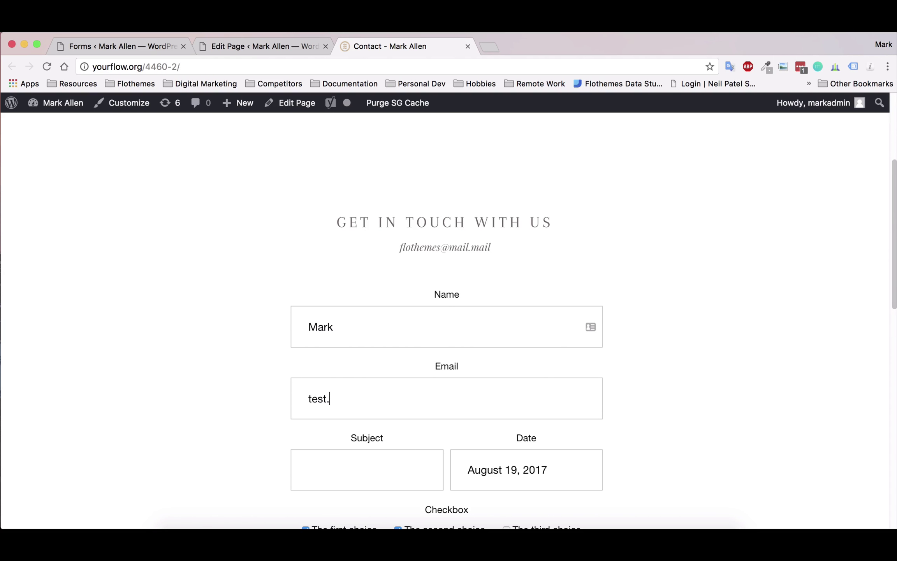
key("BackSpace")
scroll(545, 396, "down", 1)
left_click(365, 430)
type("Any")
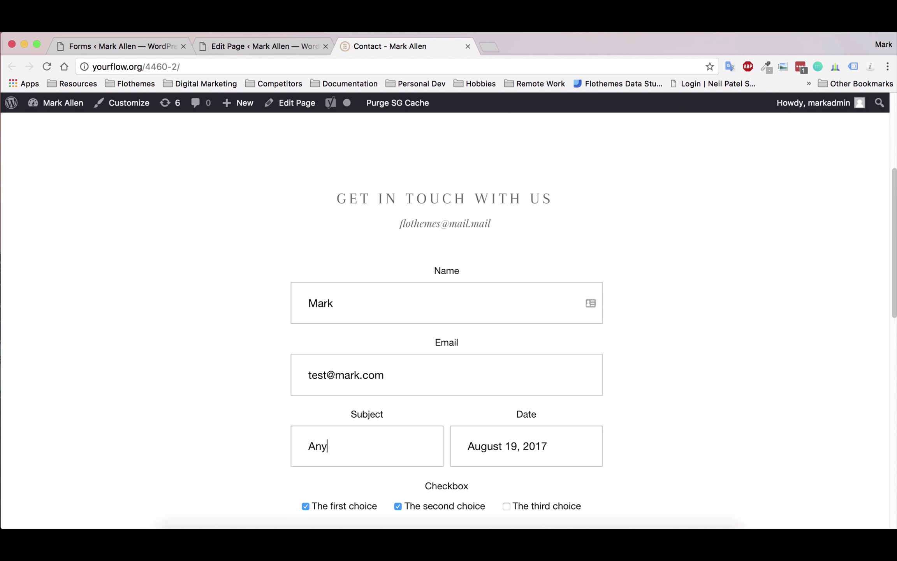
type(" subject")
scroll(485, 347, "down", 5)
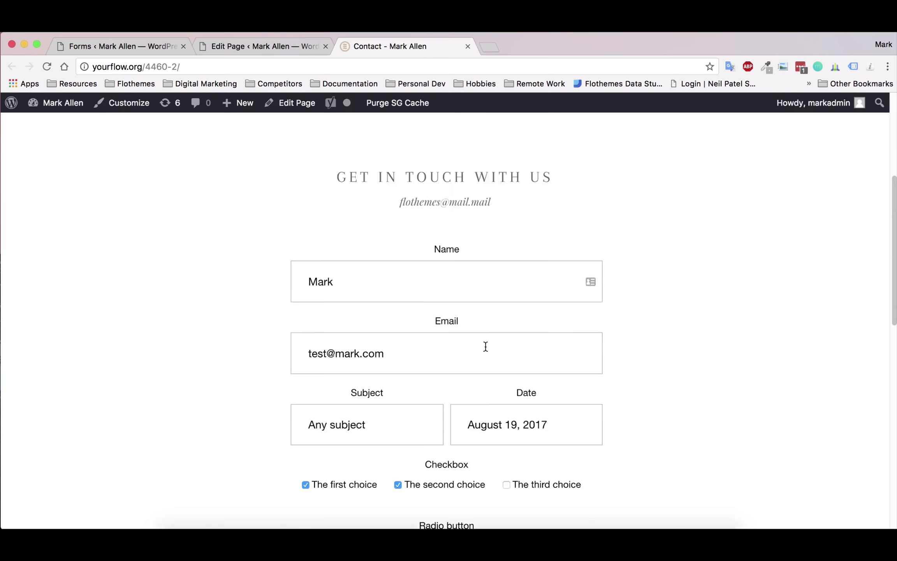
scroll(576, 304, "down", 5)
scroll(619, 308, "down", 3)
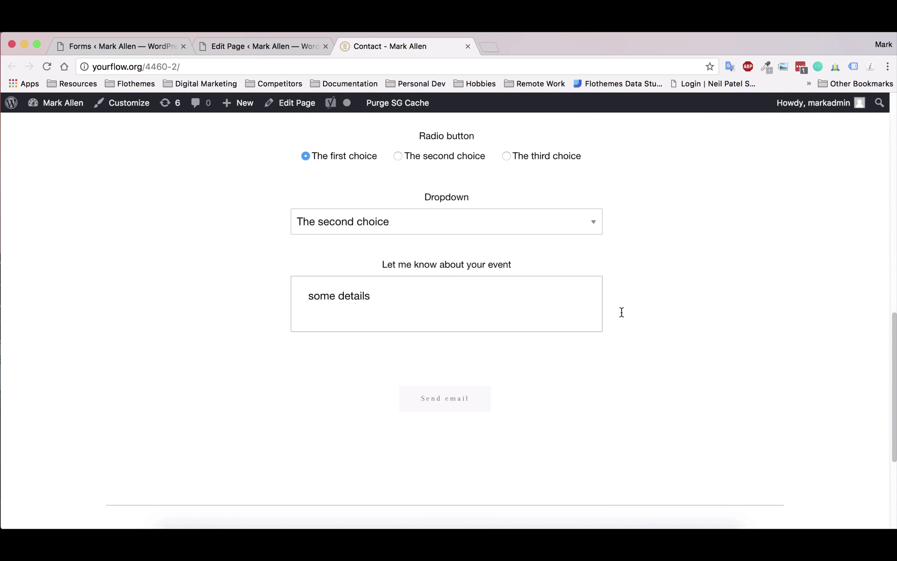
scroll(635, 316, "up", 10)
scroll(659, 316, "down", 1)
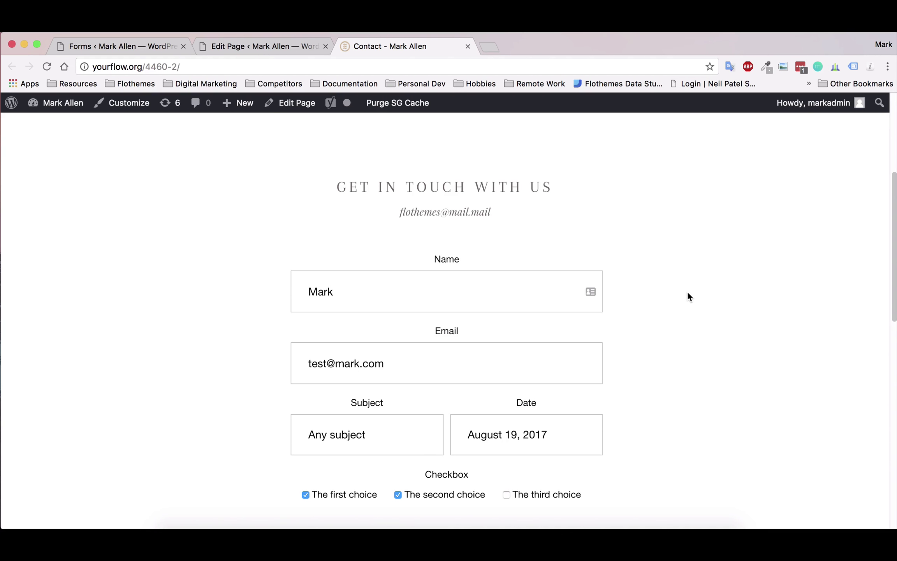
scroll(675, 278, "down", 12)
- Submit the test contact form, check its Thank you! confirmation, and go back to the admin forms tab
left_click(472, 400)
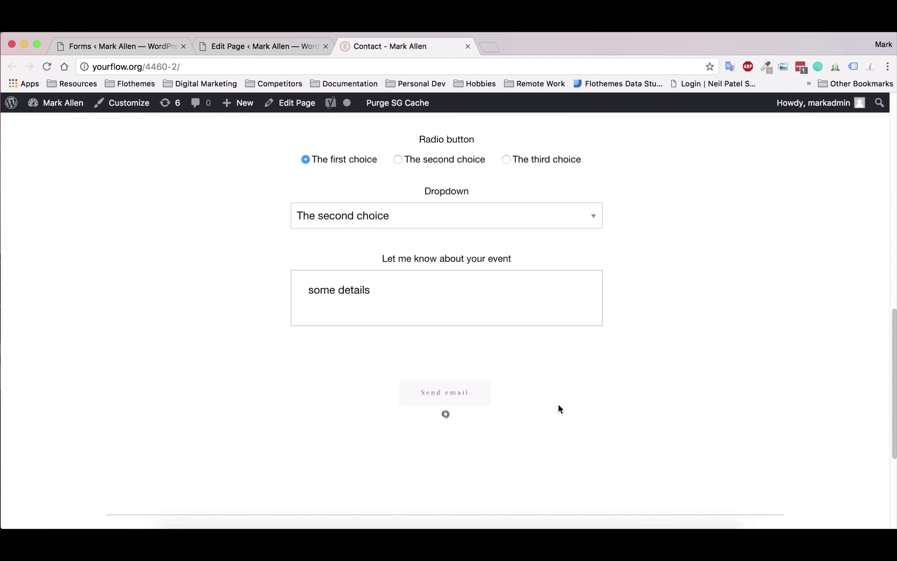
left_click_drag(410, 444, 532, 446)
left_click(532, 446)
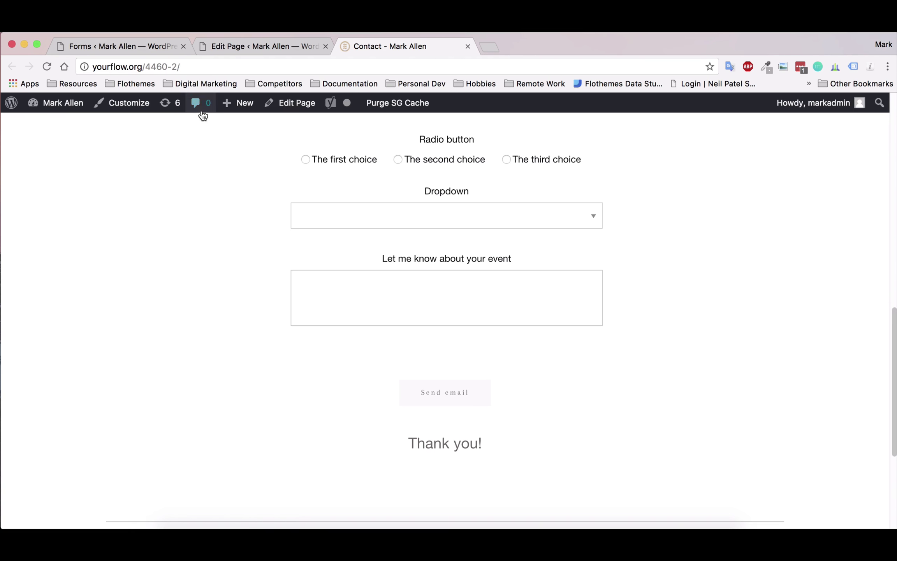
left_click(115, 45)
- Open Flo Forms All Entries and find the new Contact : Entry # 4894 at the top
left_click(38, 388)
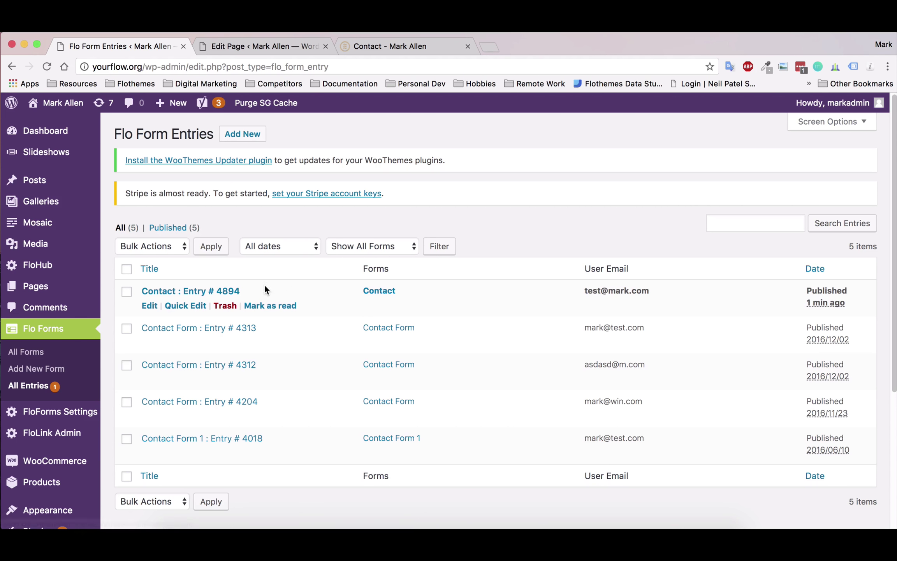
scroll(58, 389, "down", 1)
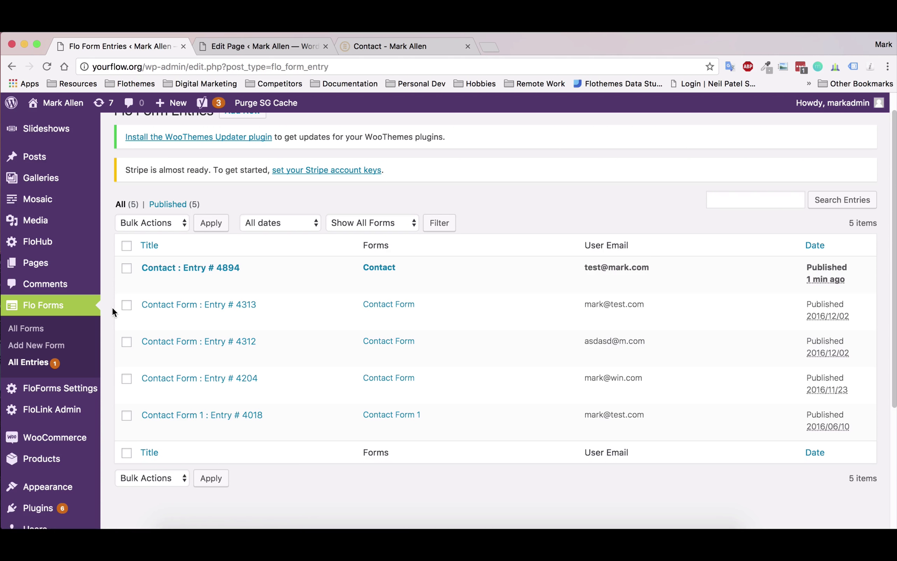
- Open the Flo Forms Settings page with its email reminder options for unread entries
left_click(52, 391)
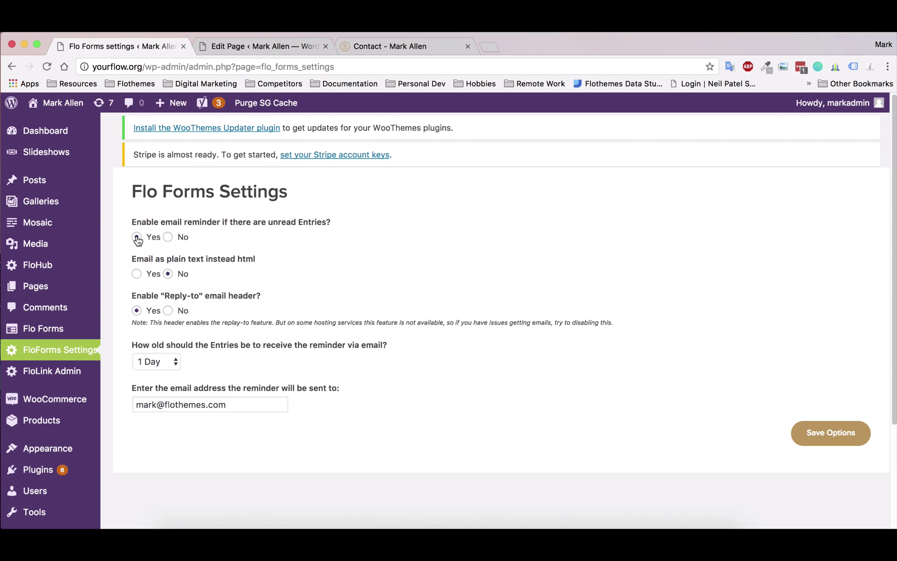
left_click(156, 362)
- Set the Reply-to email header option to No and save the Flo Forms options
left_click(169, 311)
left_click(842, 444)
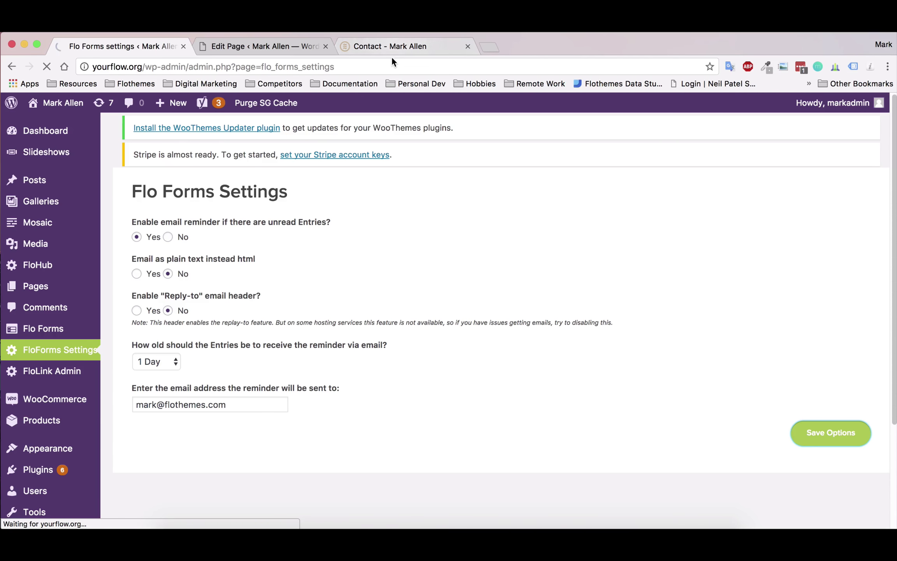
- Back on the live Contact page, check that the Name, Email, Subject and Date fields are empty
left_click(412, 48)
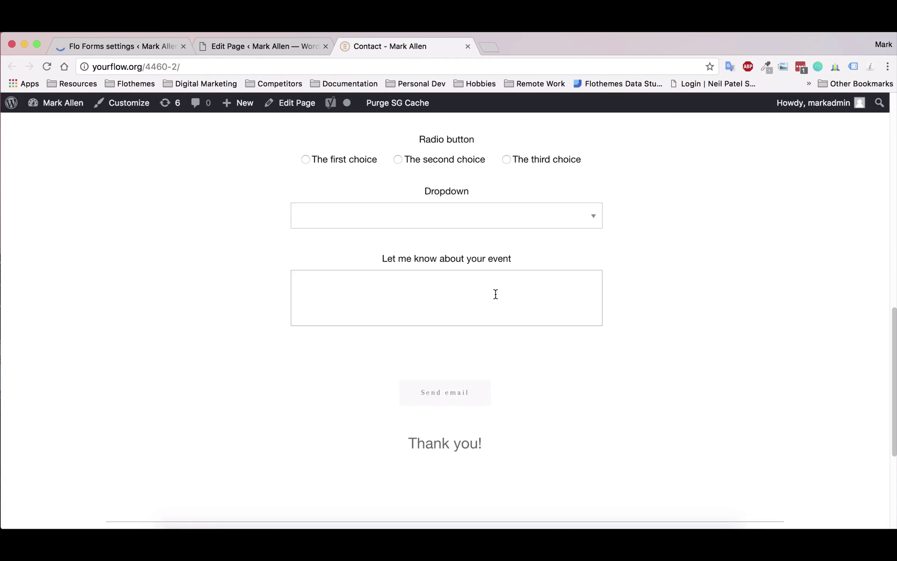
scroll(331, 292, "up", 10)
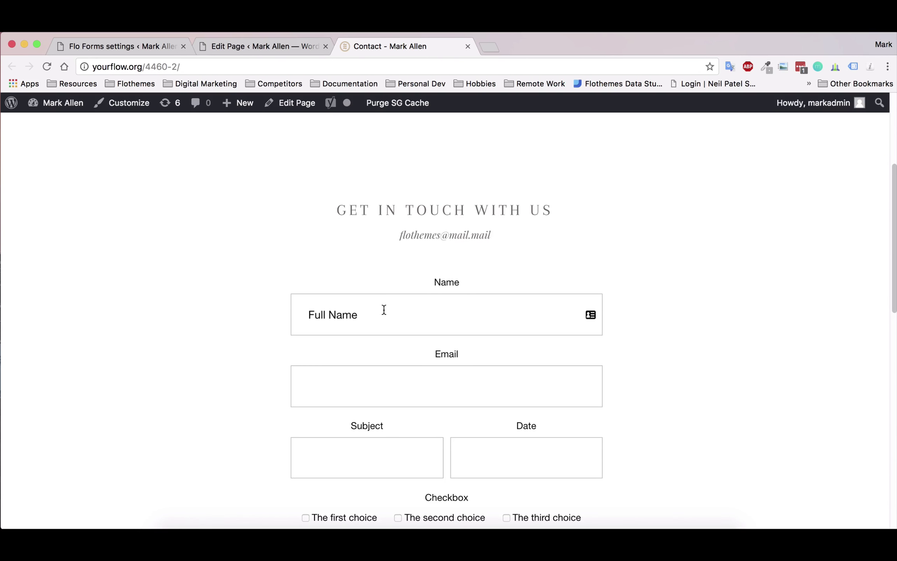
left_click(384, 310)
scroll(308, 296, "down", 3)
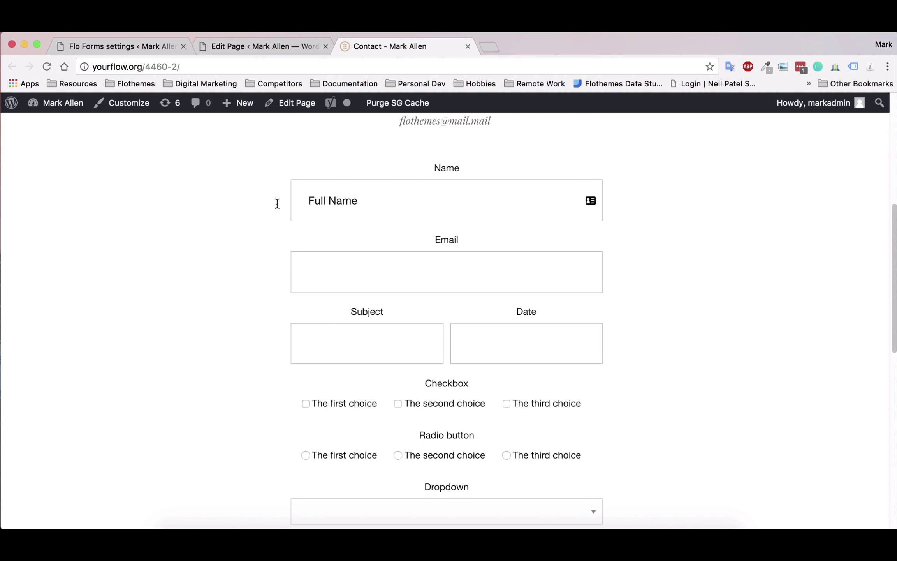
scroll(218, 329, "down", 3)
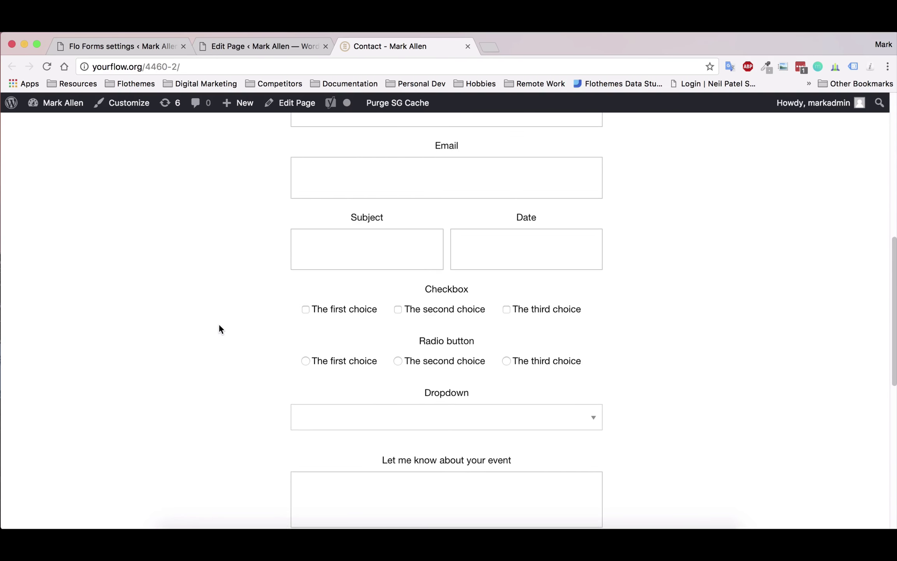
scroll(219, 325, "down", 3)
scroll(219, 324, "up", 5)
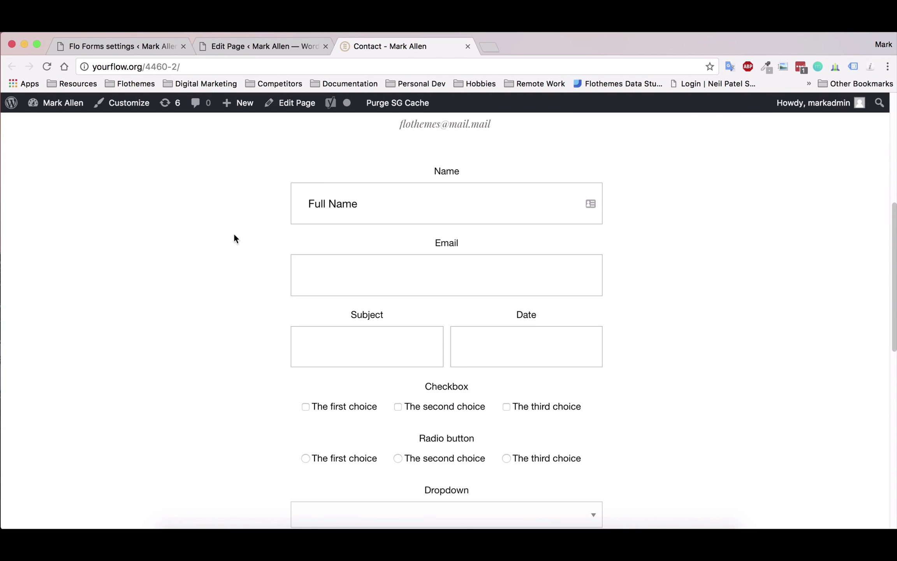
scroll(296, 249, "down", 8)
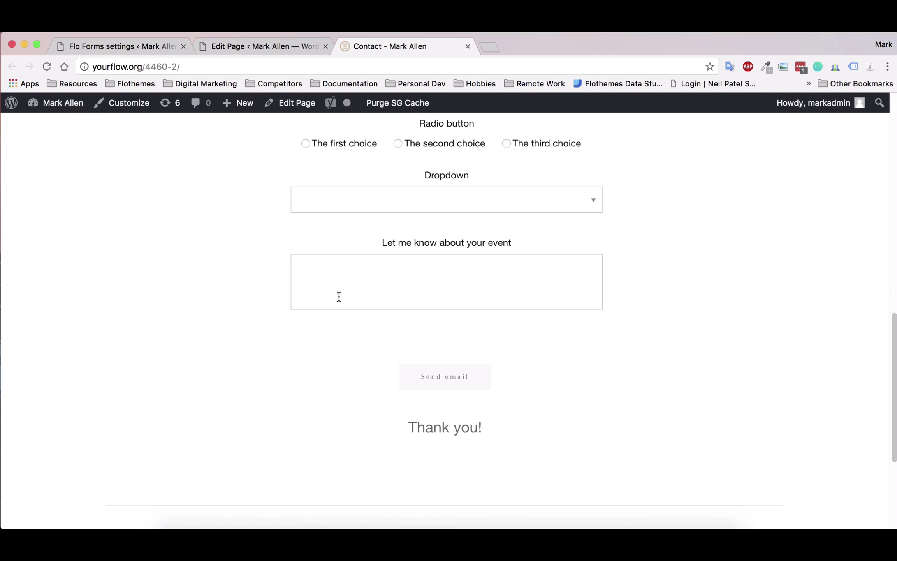
scroll(343, 317, "up", 5)
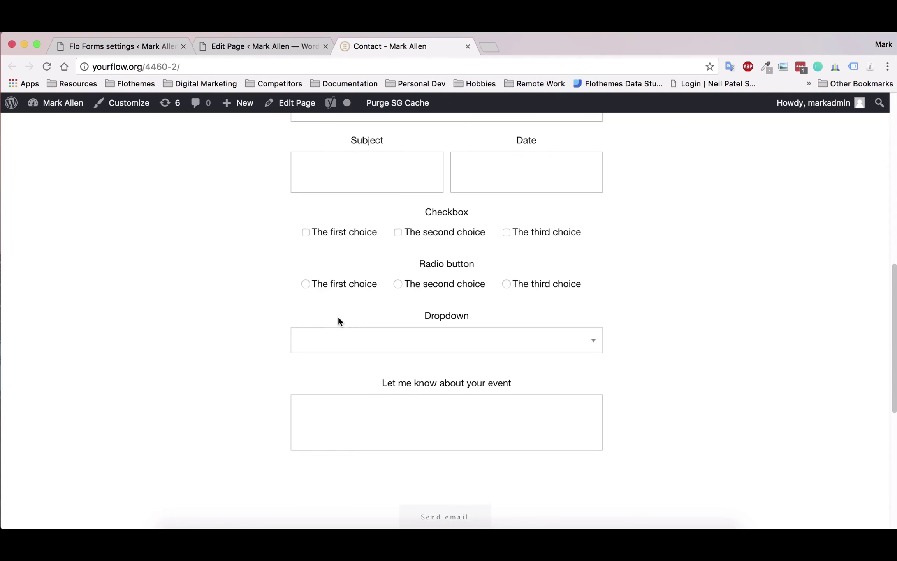
scroll(307, 318, "up", 3)
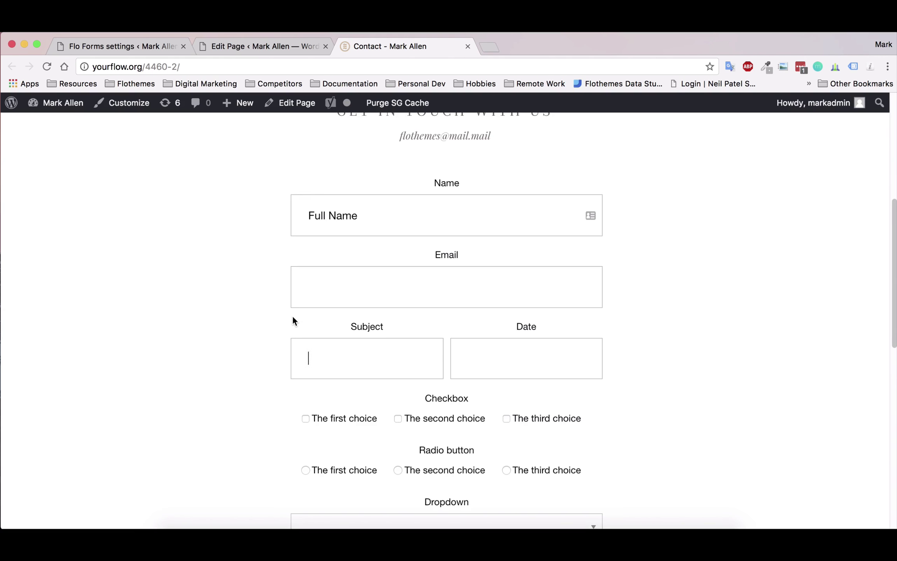
scroll(280, 314, "down", 1)
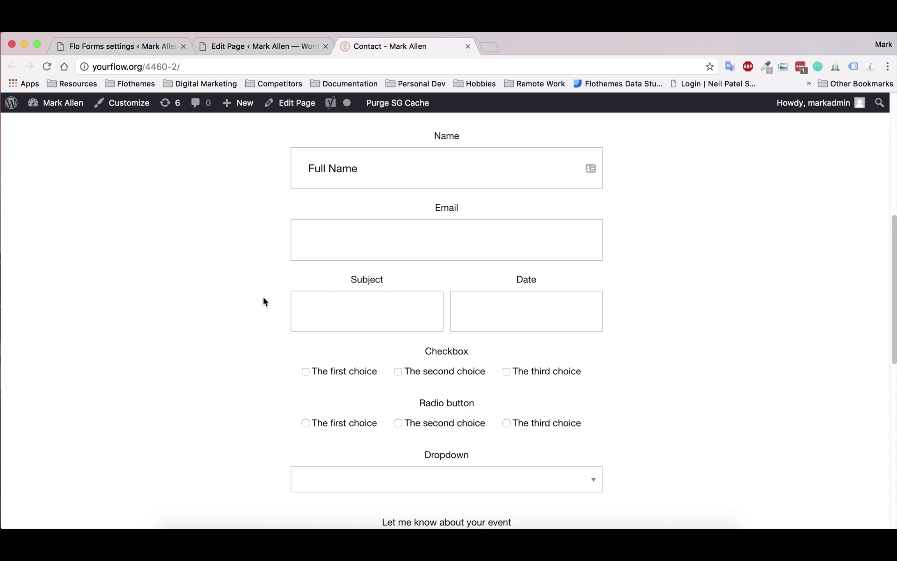